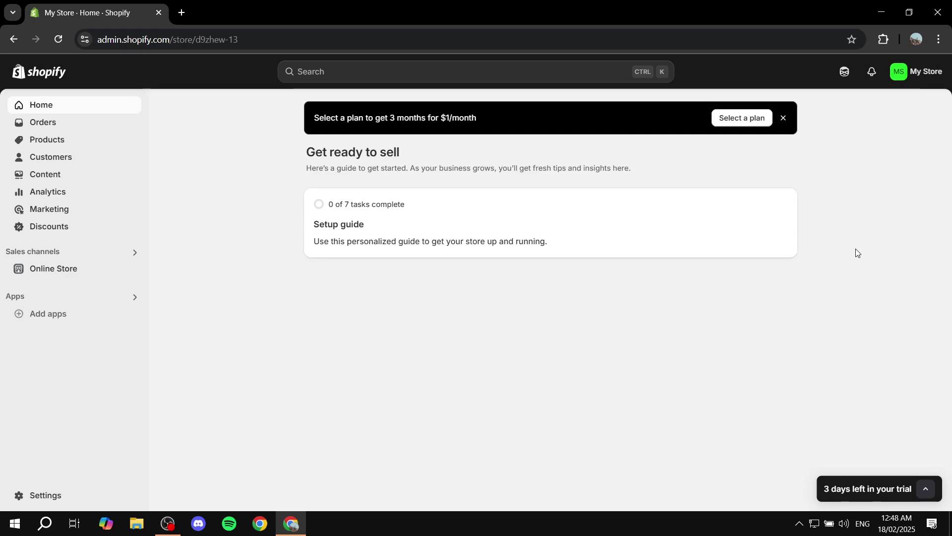
Dismiss the plan offer and open the Impact theme's page in the Theme Store from the online store's themes.
click(783, 119)
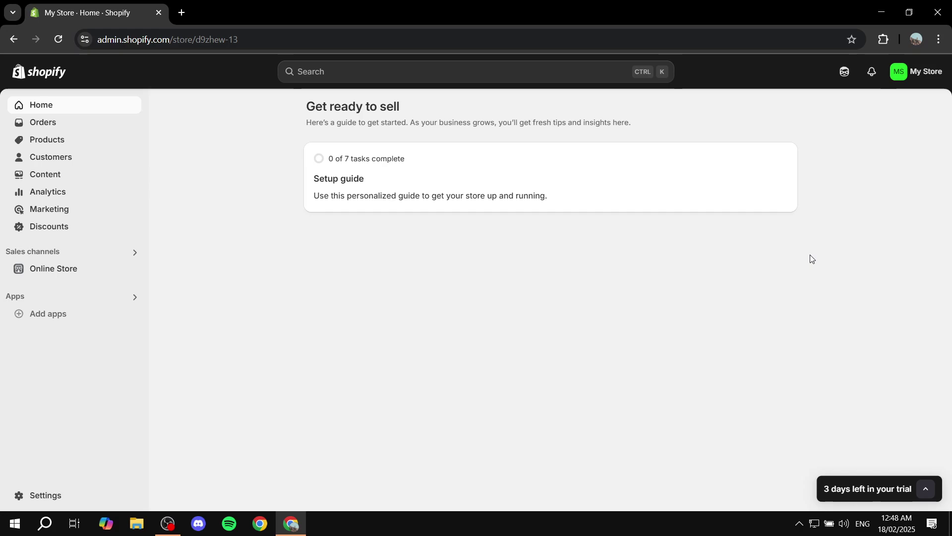
click(47, 270)
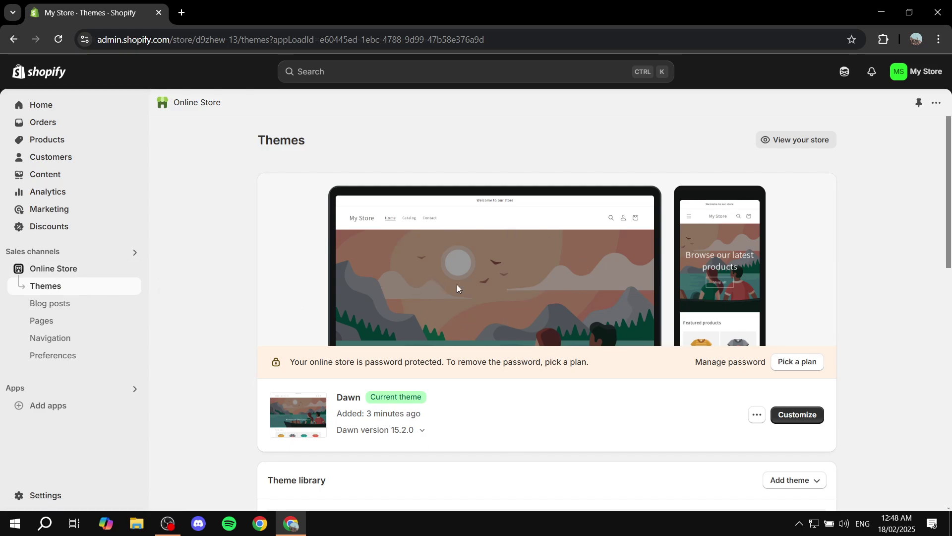
click(804, 486)
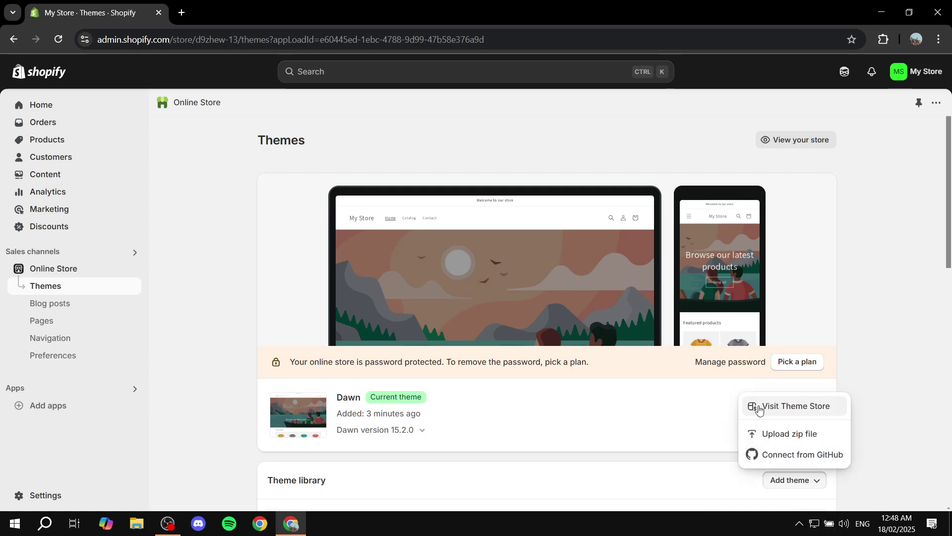
click(812, 409)
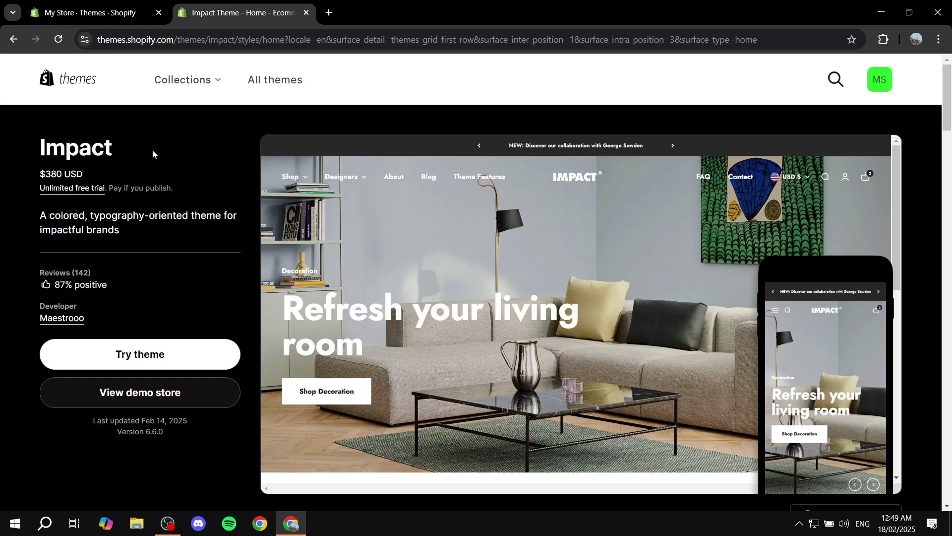
Check the Impact theme's price and payment terms, and add it to the store as a trial.
drag(41, 172, 112, 174)
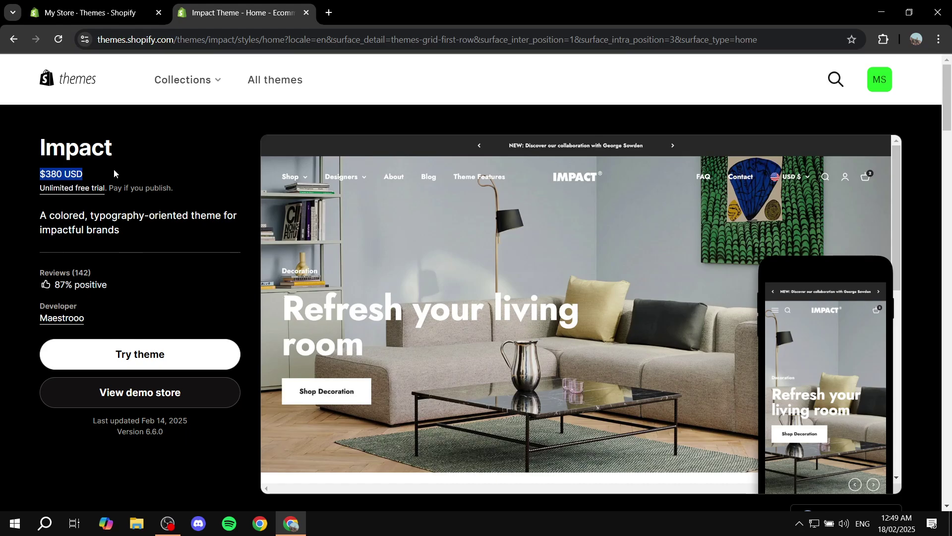
click(172, 177)
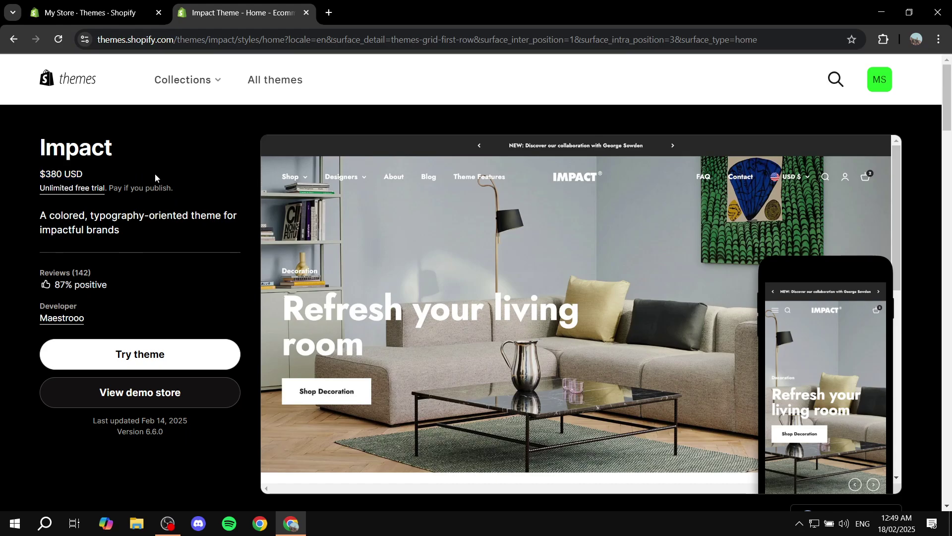
drag(178, 189, 124, 186)
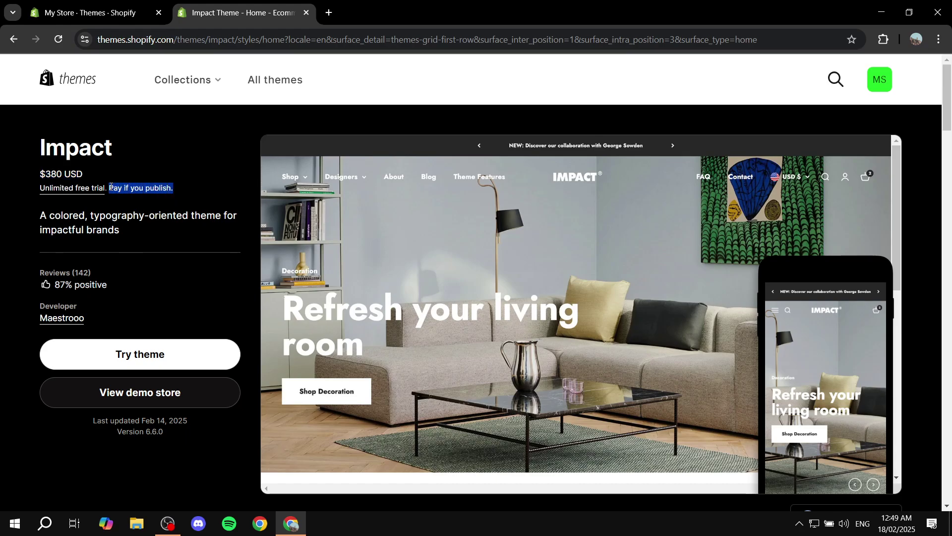
click(177, 147)
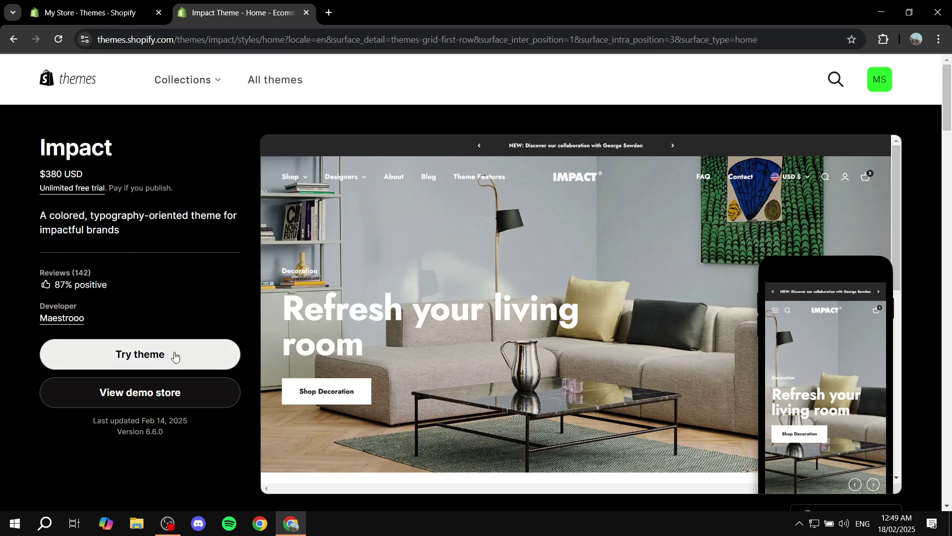
click(149, 354)
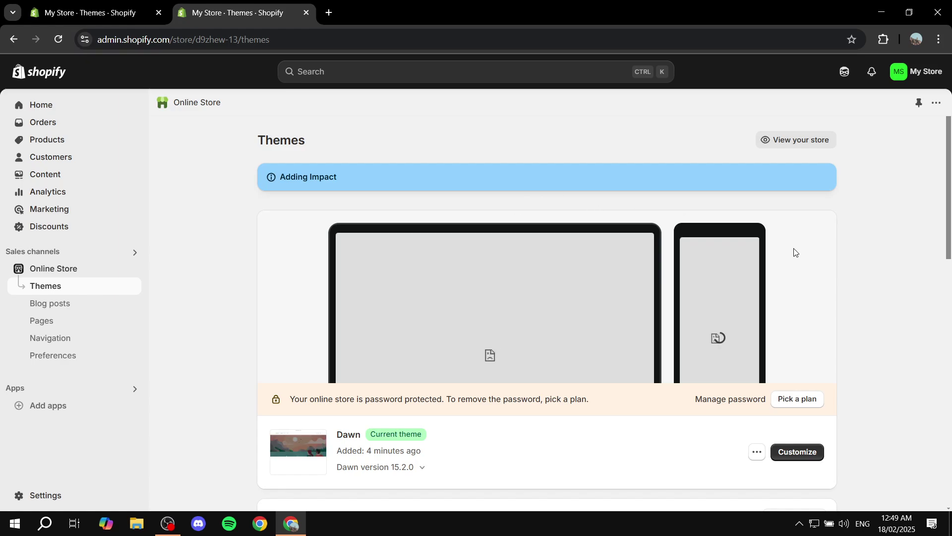
Close the duplicate store admin tab and open the Impact trial theme for customization.
scroll(794, 251, down, 3)
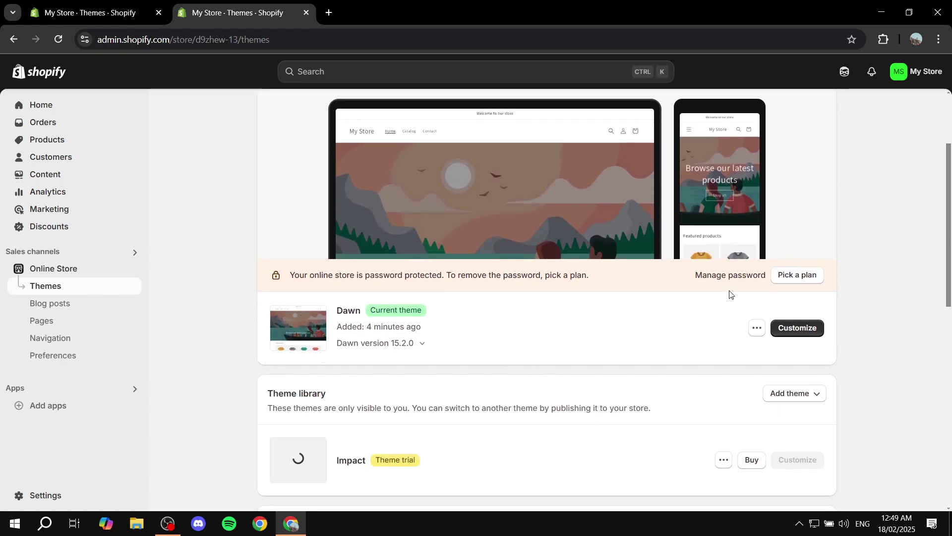
click(159, 17)
scroll(349, 313, down, 1)
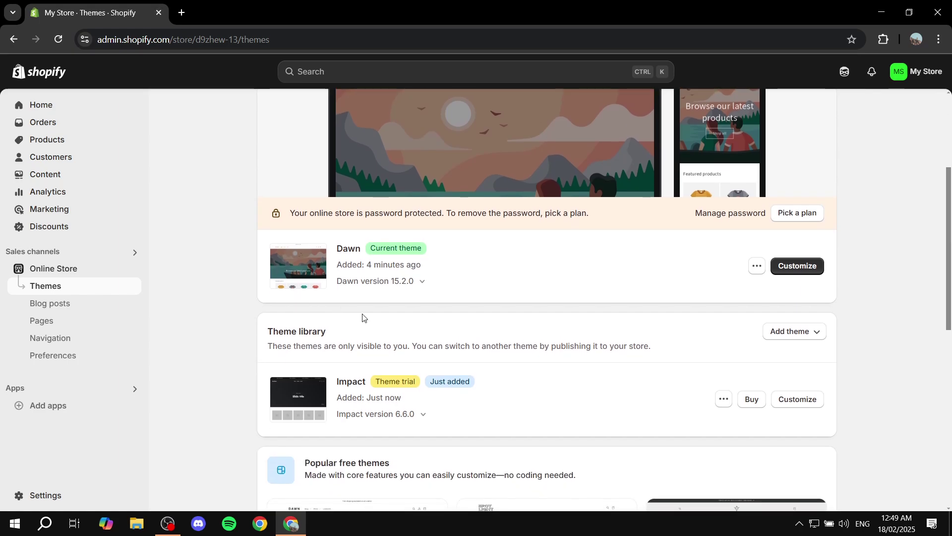
drag(378, 378, 425, 380)
click(598, 391)
click(803, 401)
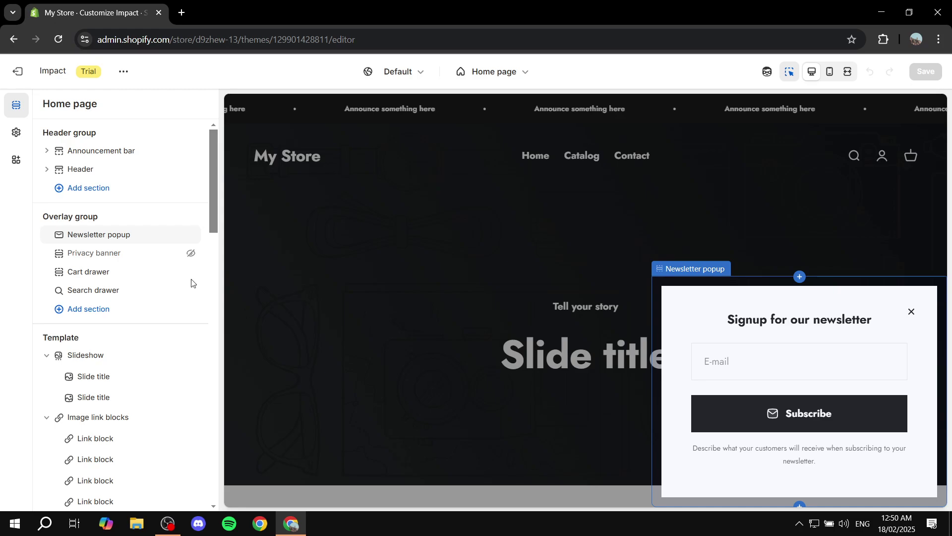
Hide the Newsletter popup in the overlay group of the home page.
click(190, 234)
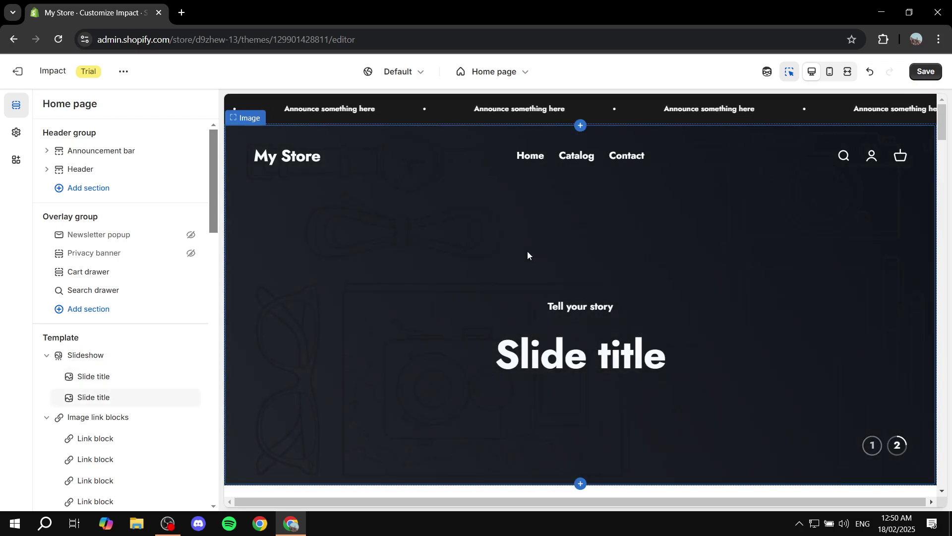
scroll(620, 243, down, 2)
scroll(653, 278, up, 2)
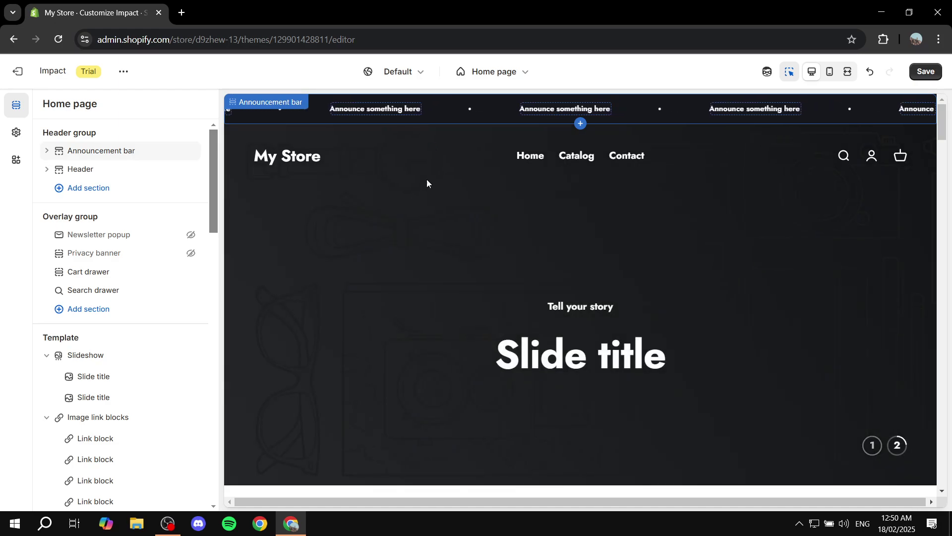
Examine the sections of the Impact home page in the preview, from the slideshow downward.
scroll(677, 287, down, 10)
scroll(625, 280, down, 10)
scroll(628, 282, down, 10)
scroll(629, 283, up, 5)
scroll(633, 282, up, 15)
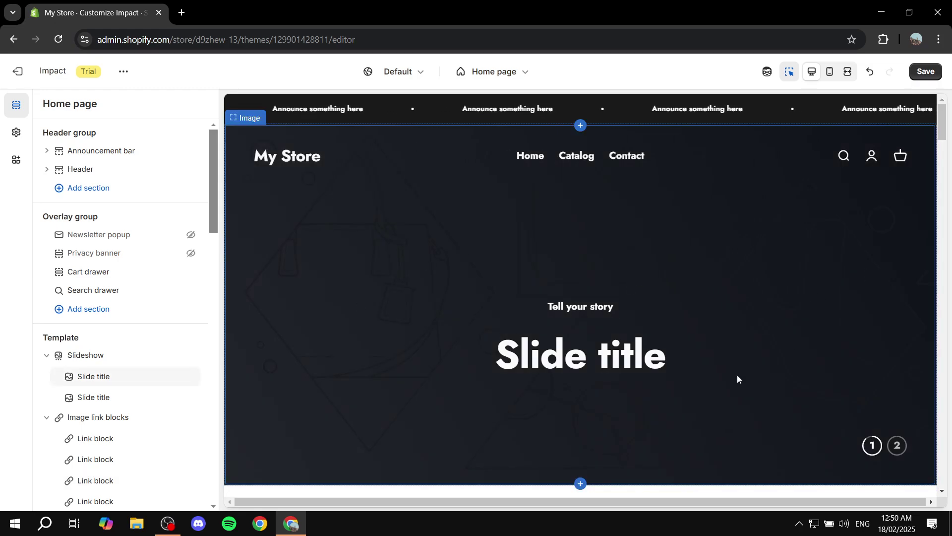
scroll(721, 186, down, 8)
scroll(721, 186, up, 8)
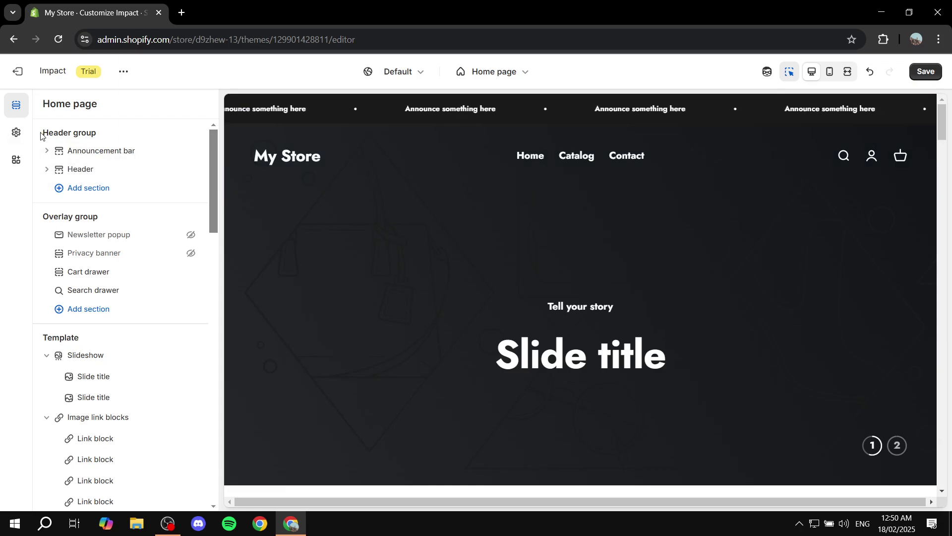
Open the theme settings and find the Rounding options under Appearance and spacing.
click(16, 134)
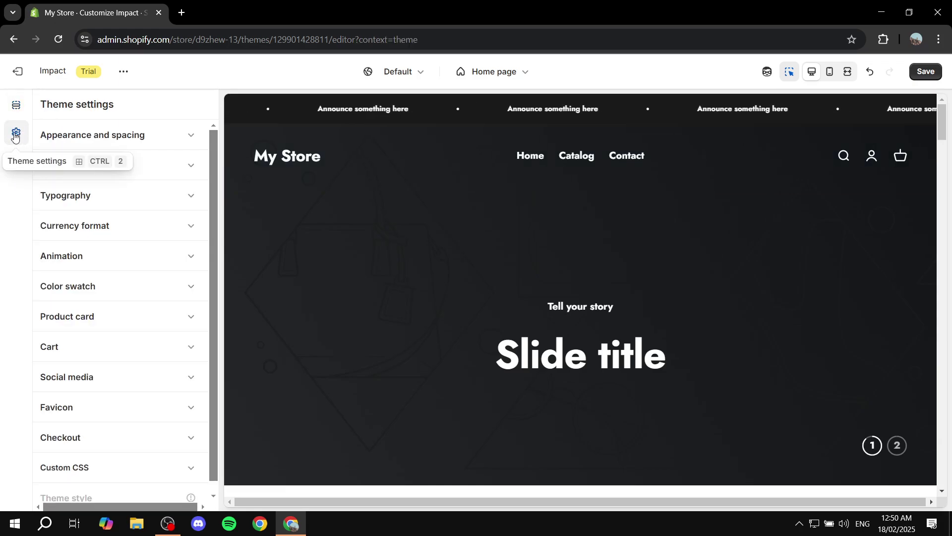
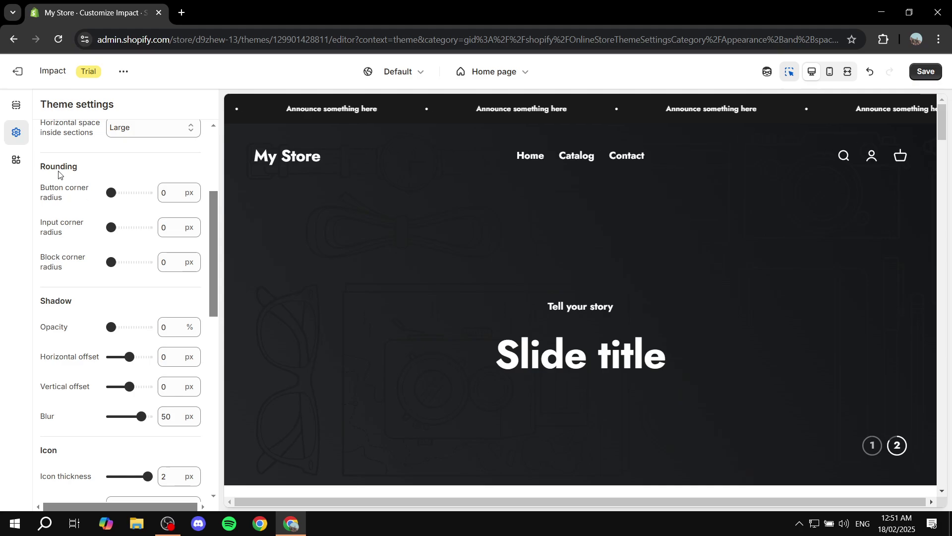
double_click(44, 166)
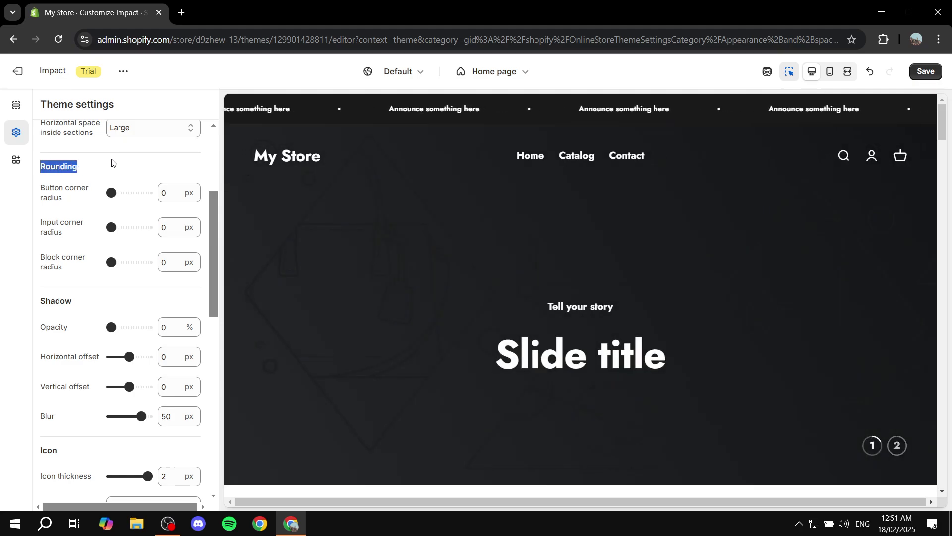
click(111, 160)
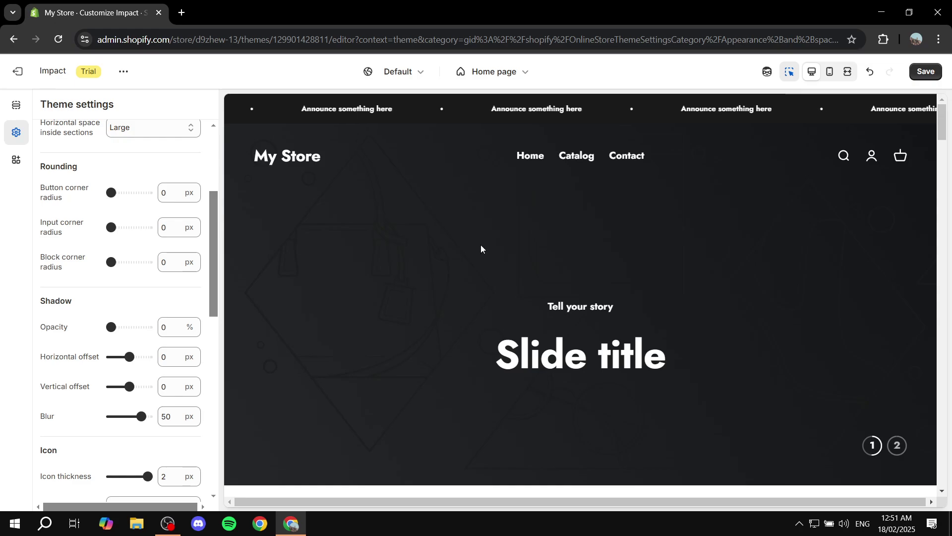
Try button corner radii of 16 px and more on the Add to cart button, and set the radius back to 0 px.
scroll(670, 270, down, 15)
scroll(656, 268, down, 20)
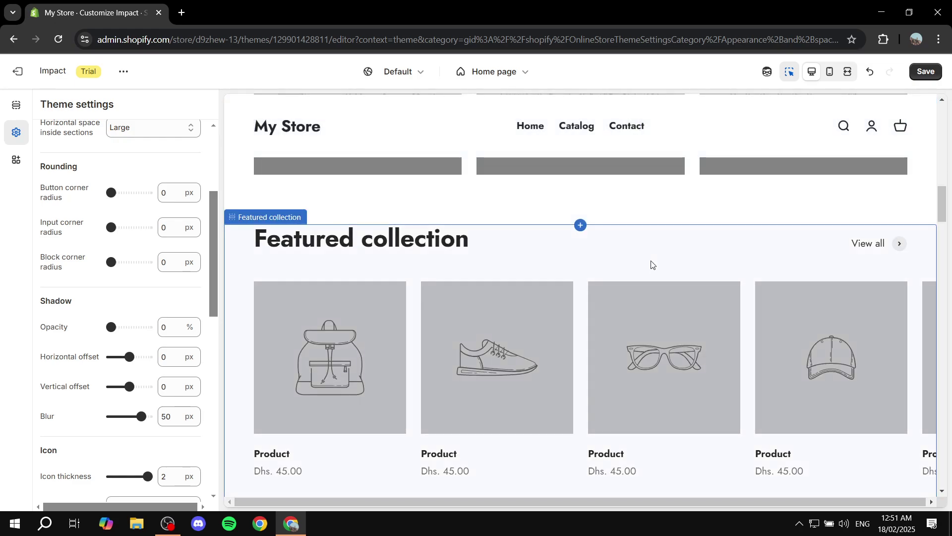
scroll(636, 260, down, 20)
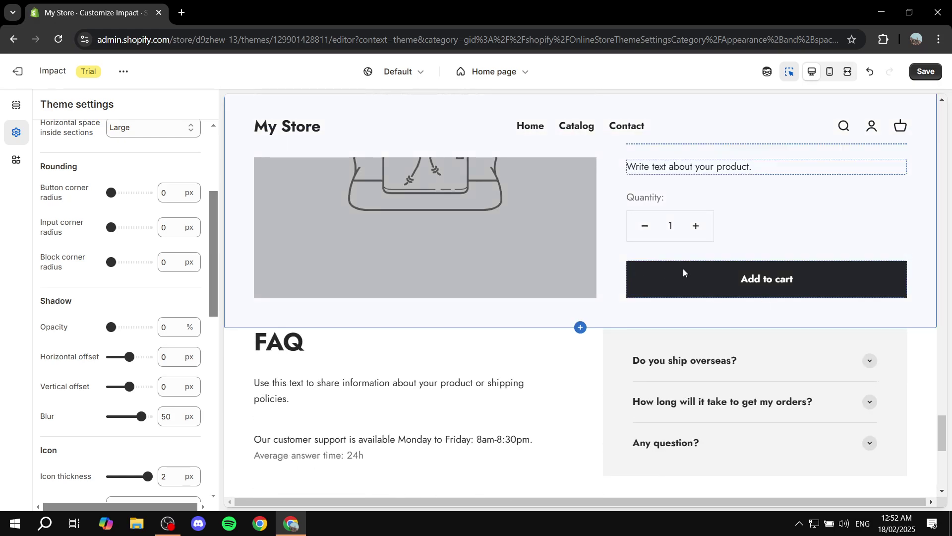
drag(111, 194, 120, 192)
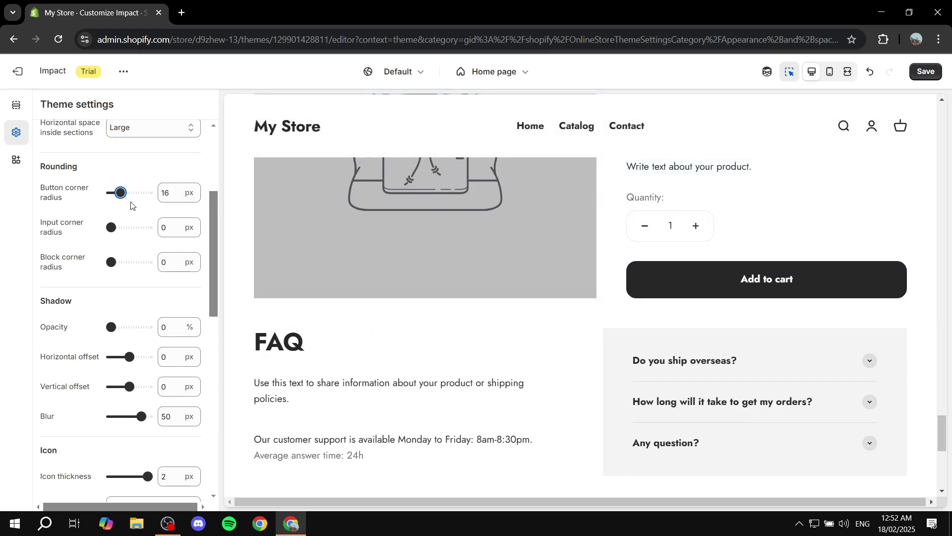
drag(140, 192, 142, 192)
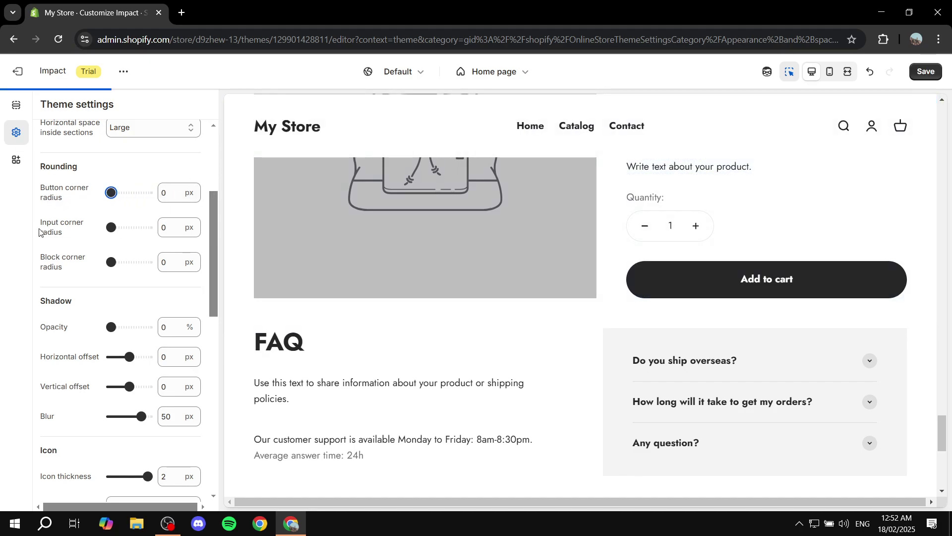
Examine the corner radius, shadow, icon, button and spacing options under Appearance and spacing.
scroll(63, 253, down, 3)
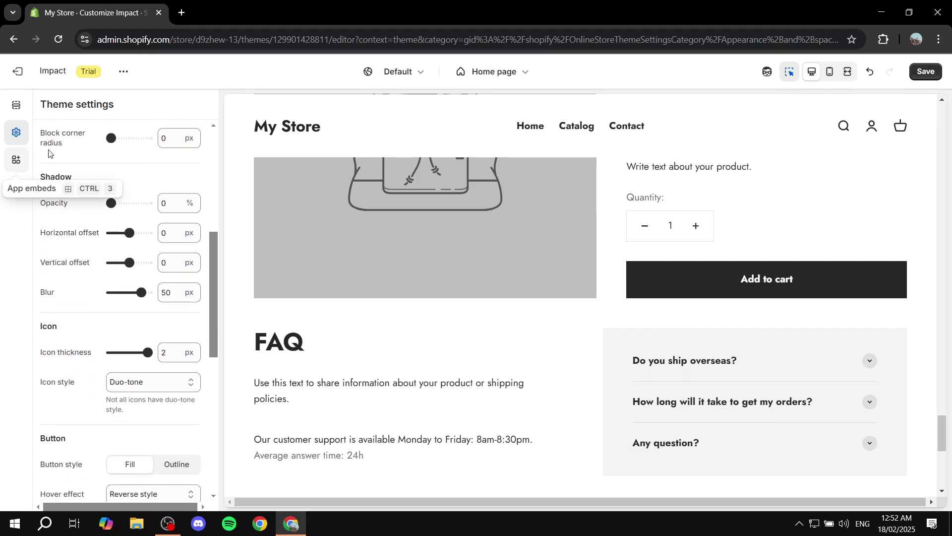
scroll(80, 199, up, 1)
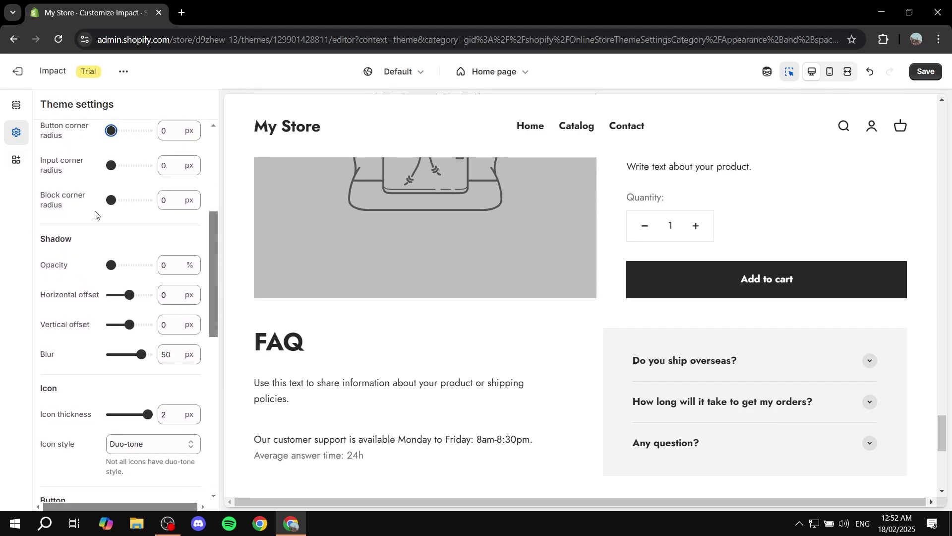
scroll(117, 215, down, 1)
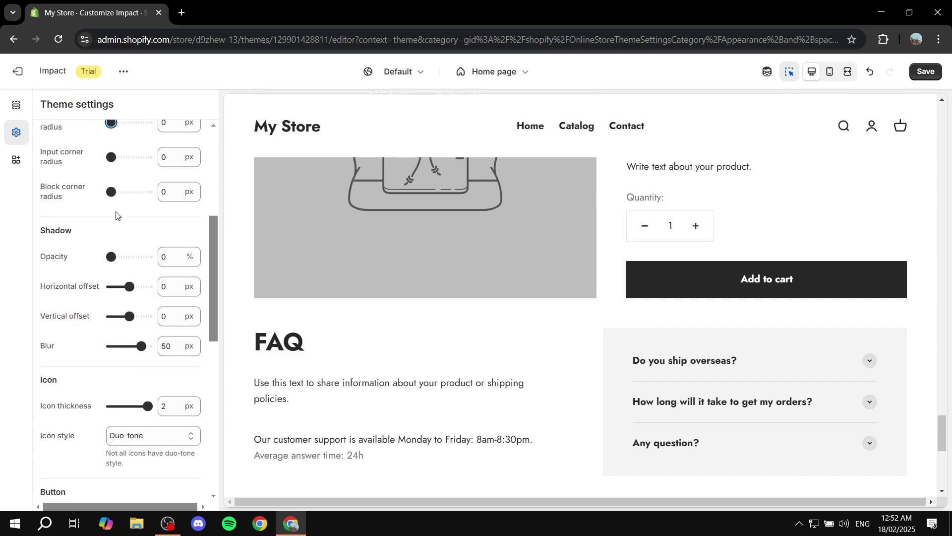
scroll(111, 213, down, 2)
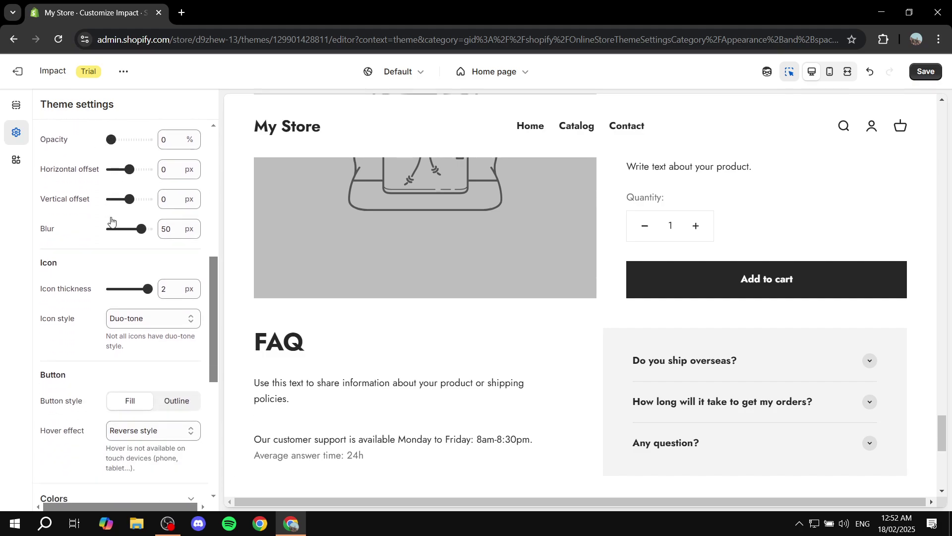
scroll(110, 226, down, 2)
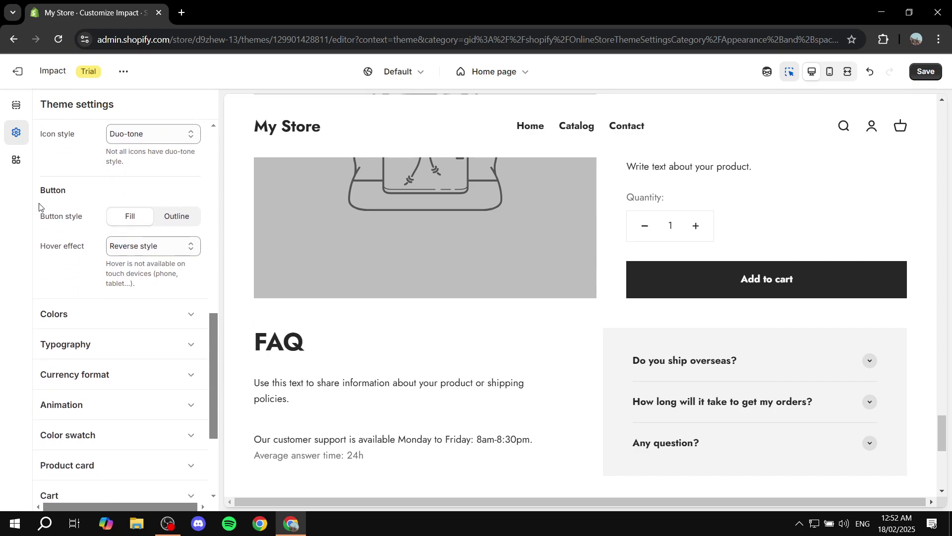
scroll(148, 236, down, 2)
scroll(149, 236, up, 7)
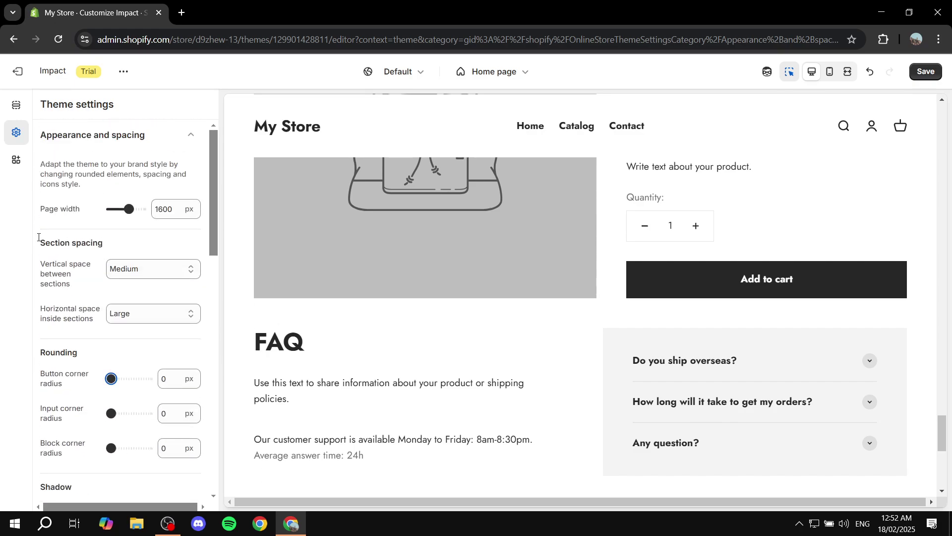
scroll(250, 248, up, 1)
scroll(250, 248, up, 2)
scroll(124, 173, down, 1)
scroll(119, 131, up, 1)
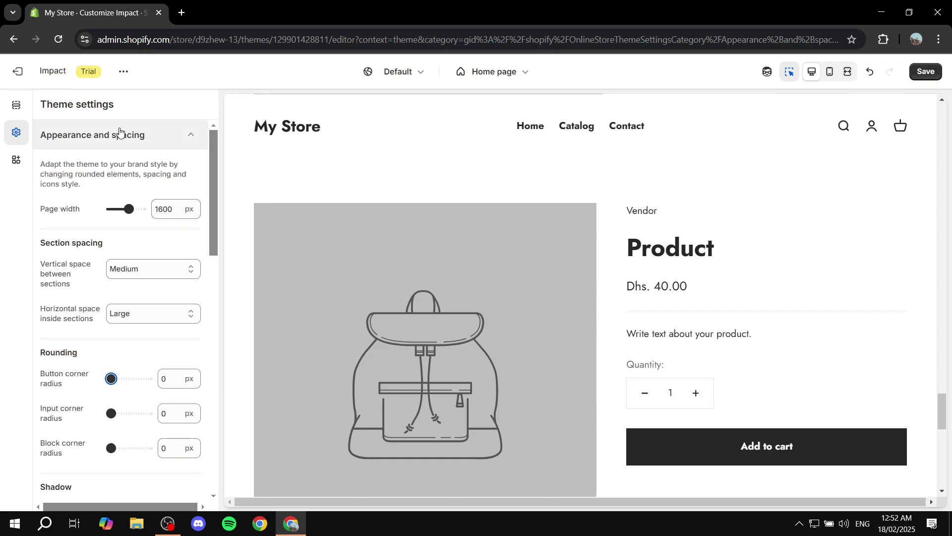
Collapse the Appearance and spacing settings and expand the Colors settings.
click(159, 136)
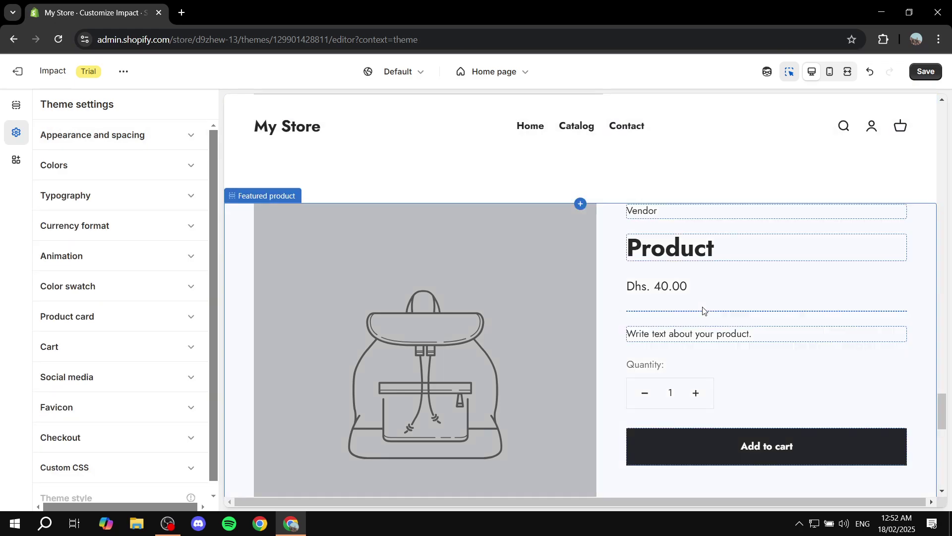
scroll(695, 308, down, 10)
scroll(695, 305, up, 15)
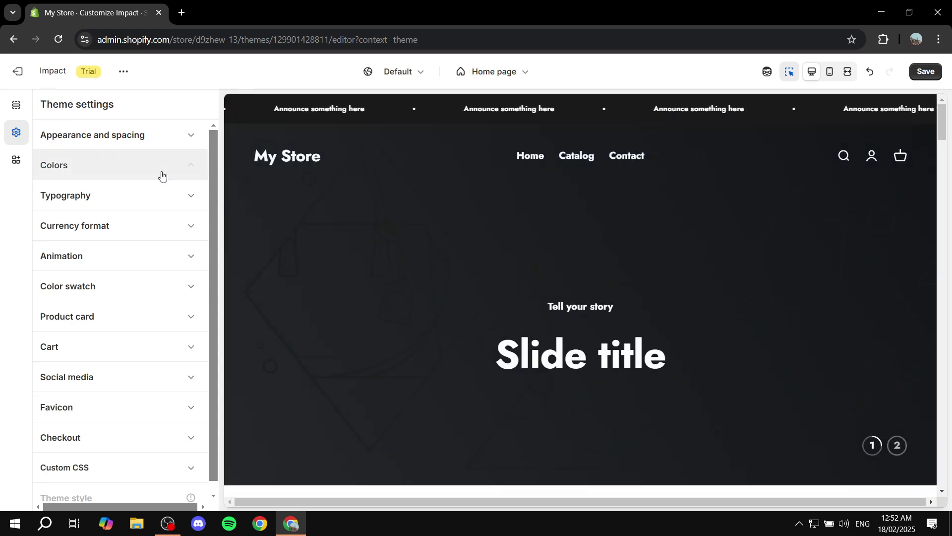
click(161, 174)
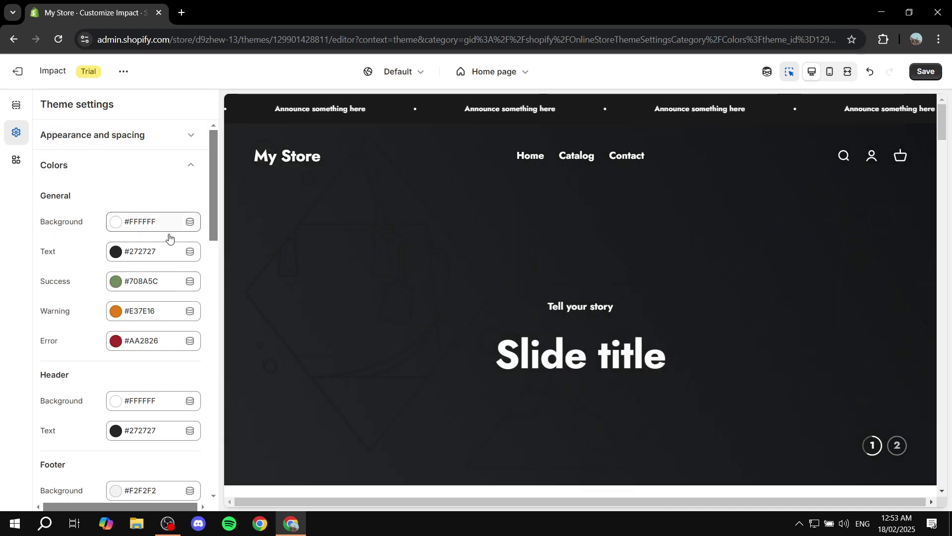
Set the General background color to #727272 and check it on the home page preview.
click(82, 228)
scroll(466, 220, down, 5)
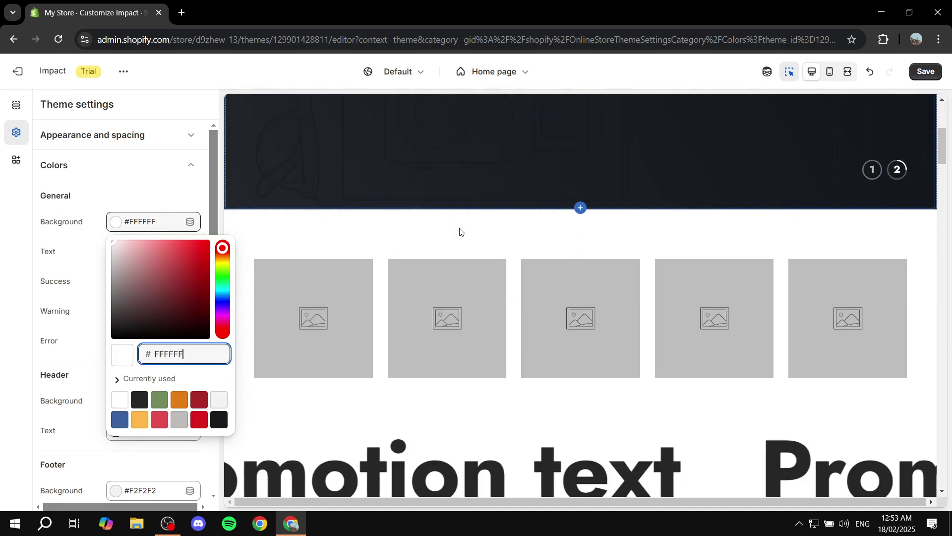
scroll(460, 231, down, 2)
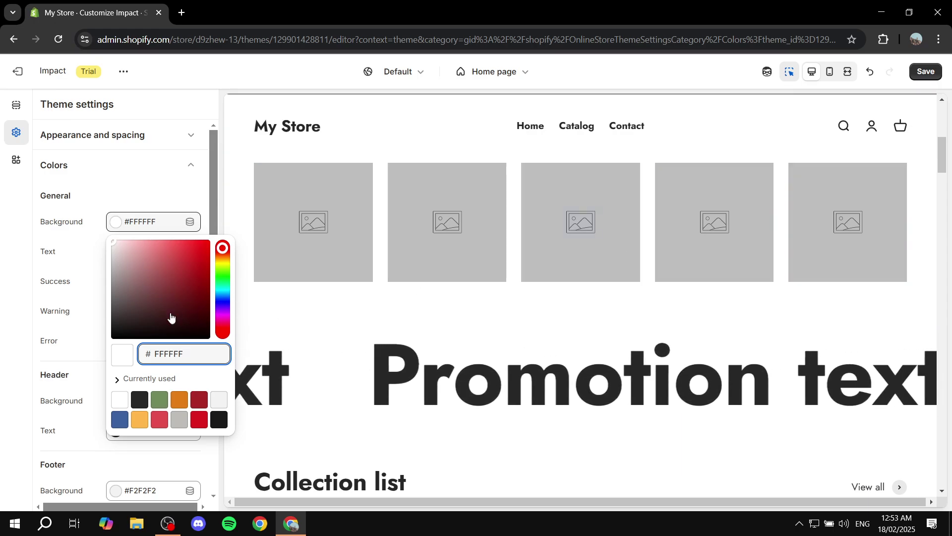
drag(171, 316, 111, 295)
click(202, 207)
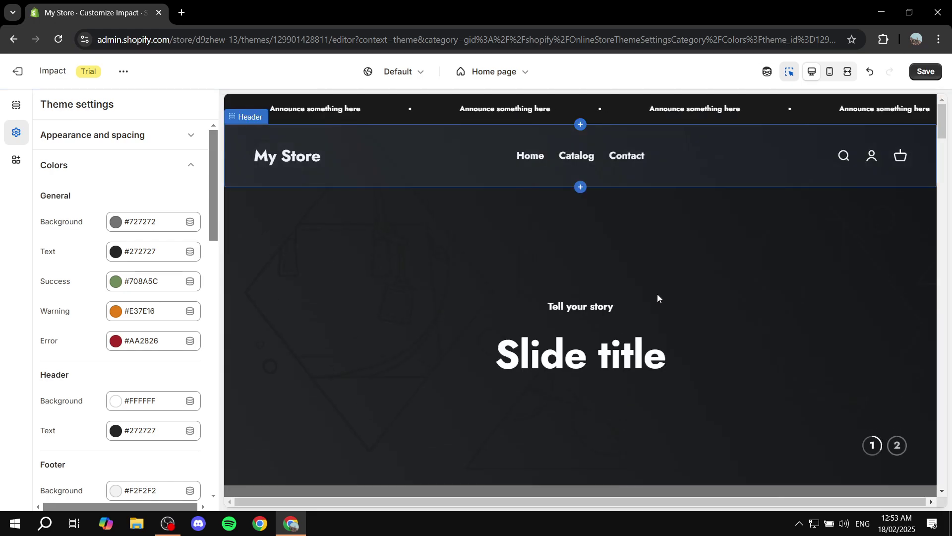
scroll(654, 287, down, 10)
scroll(653, 287, up, 10)
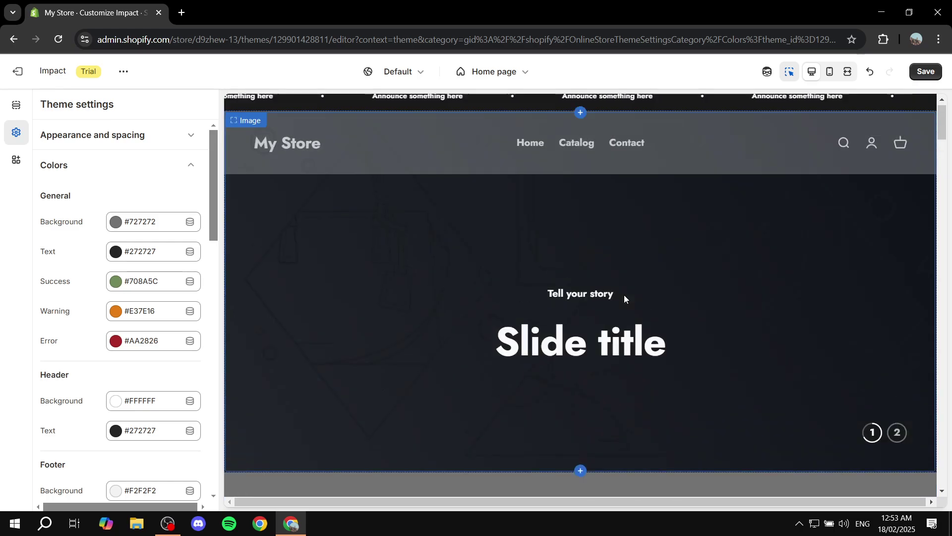
scroll(462, 281, down, 2)
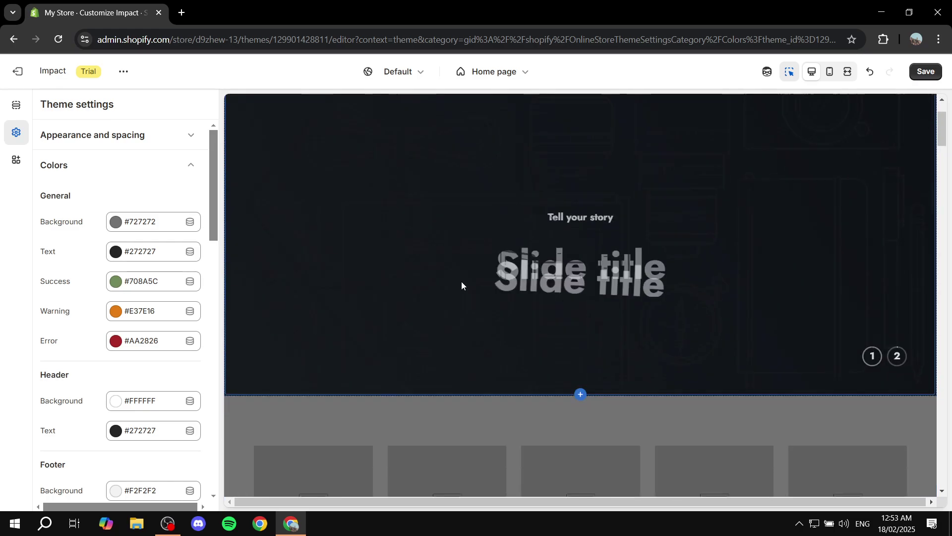
scroll(461, 281, down, 3)
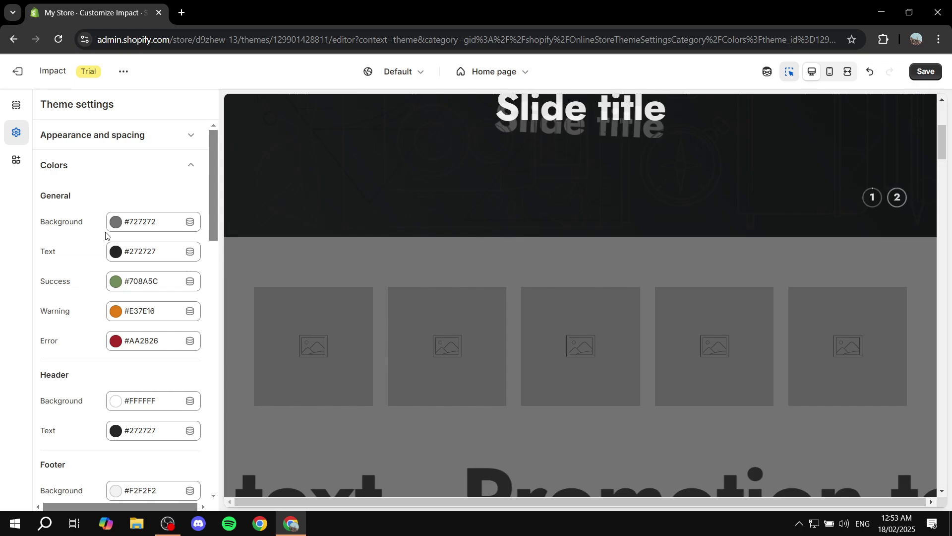
Compare the Header color settings with the store header and view the color choices for the header background.
scroll(84, 248, down, 1)
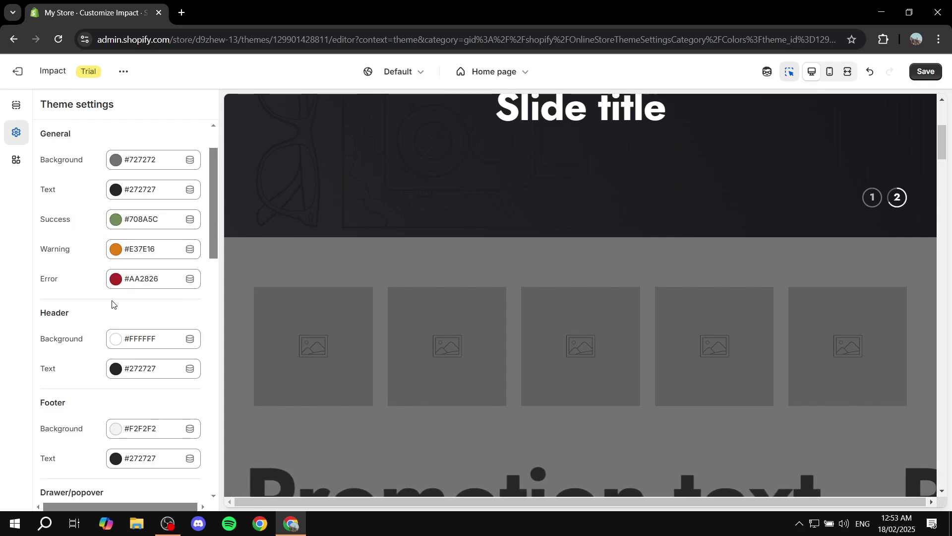
scroll(164, 317, down, 3)
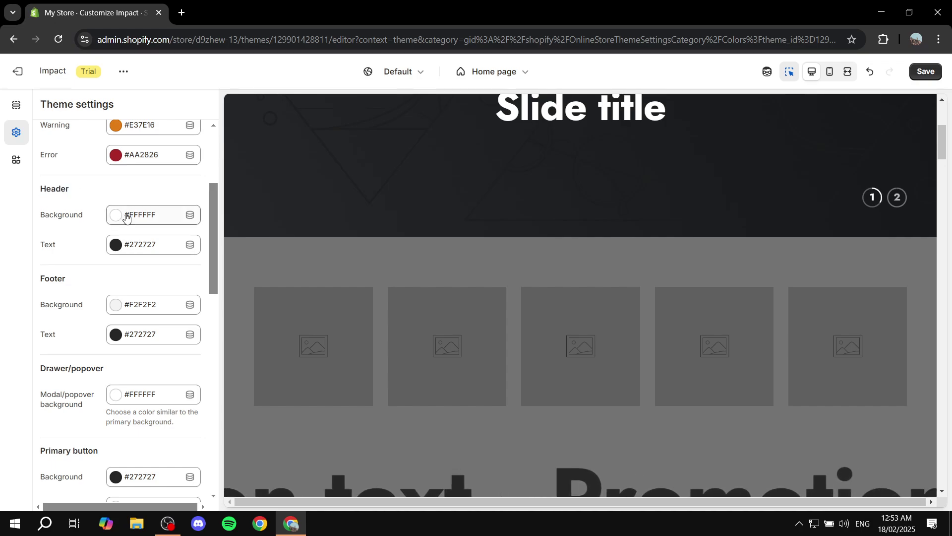
scroll(126, 217, up, 4)
scroll(519, 256, up, 5)
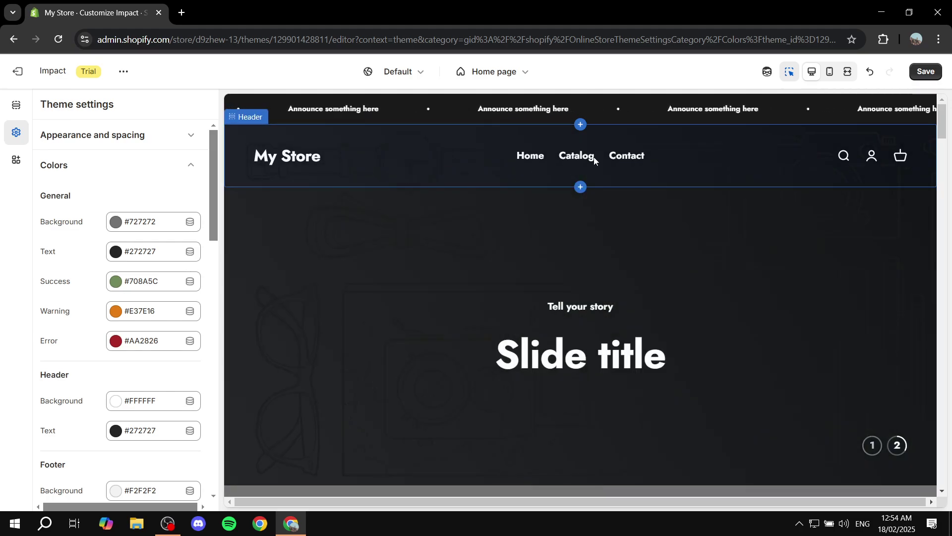
scroll(118, 308, down, 1)
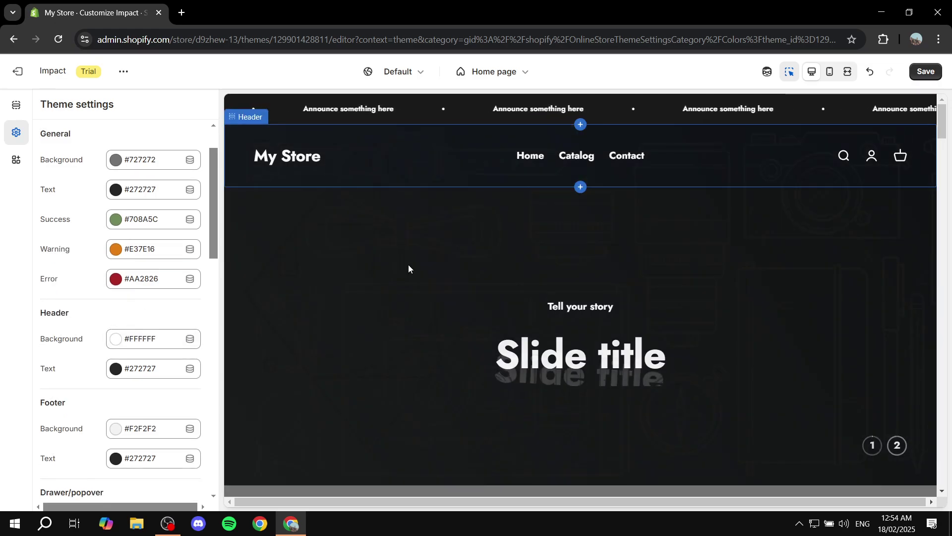
click(115, 339)
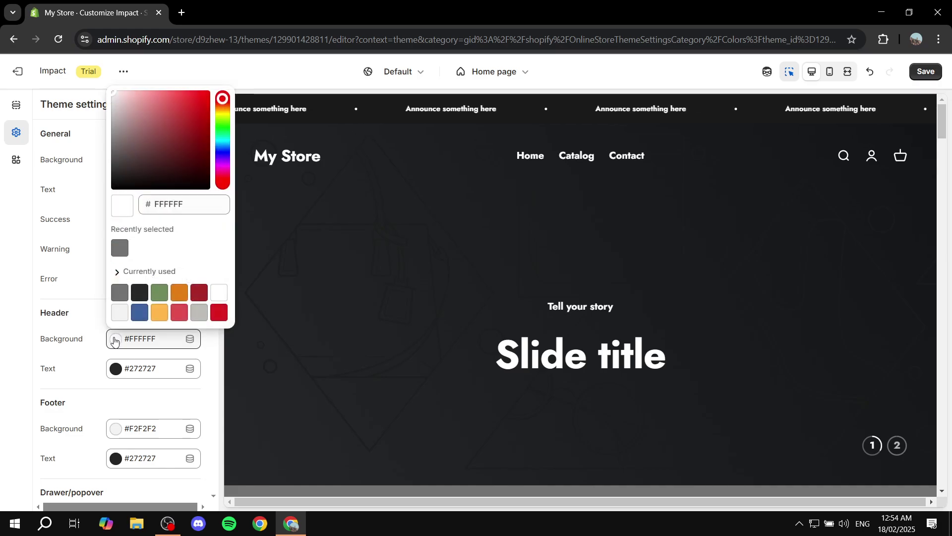
click(116, 339)
Examine the Footer, Drawer/popover, Primary button, Secondary button and Product color options.
scroll(59, 368, down, 1)
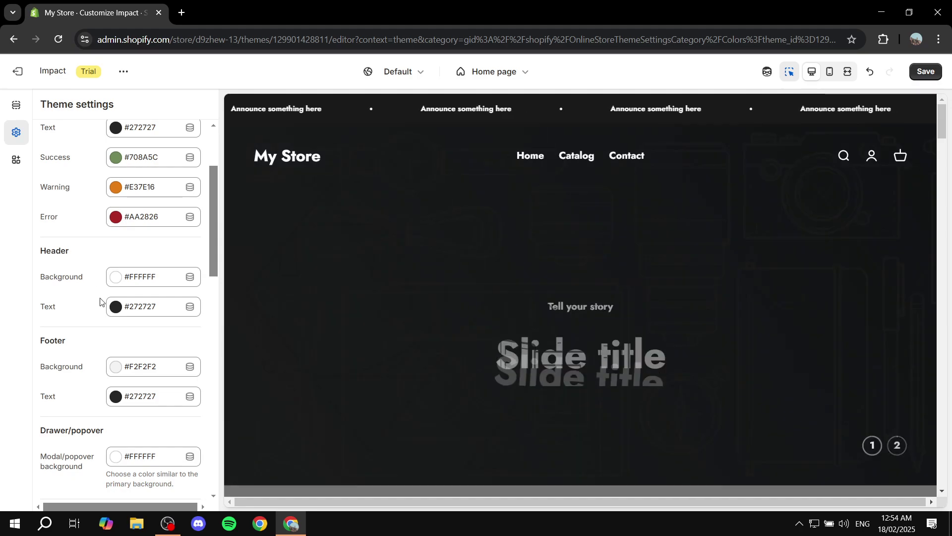
scroll(101, 295, down, 1)
scroll(102, 296, down, 1)
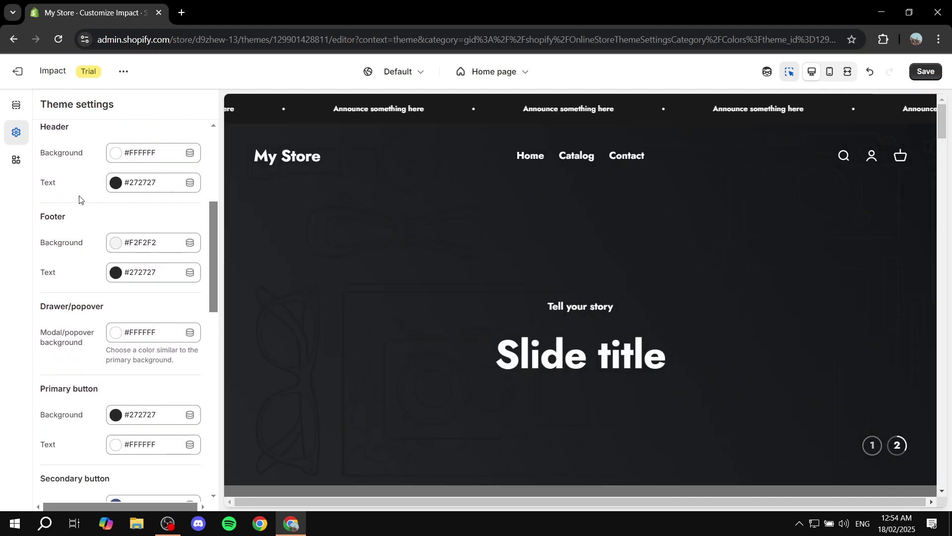
scroll(43, 219, down, 1)
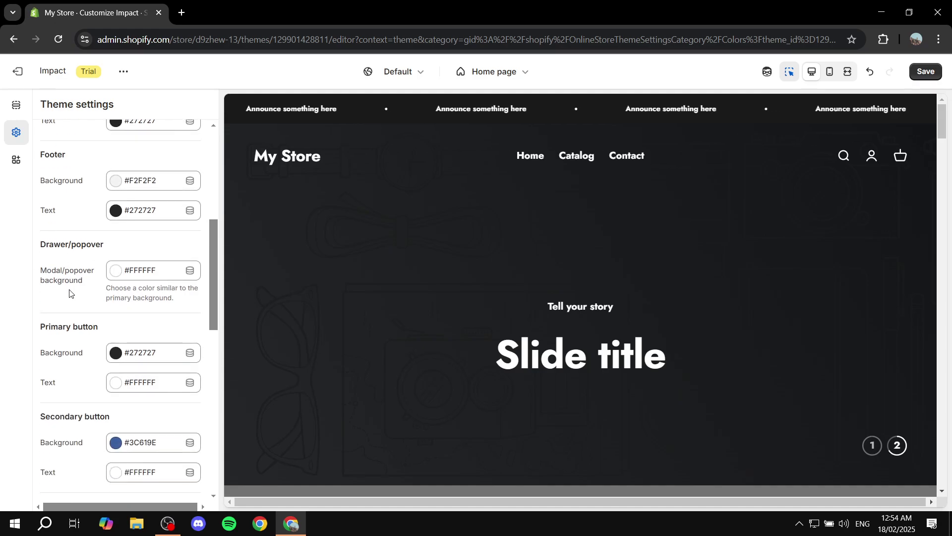
scroll(70, 293, down, 2)
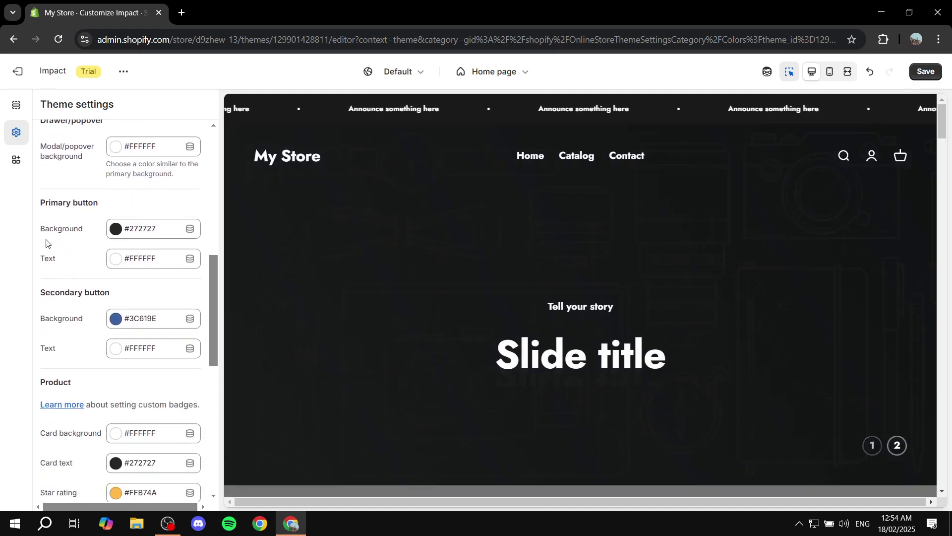
scroll(91, 225, down, 2)
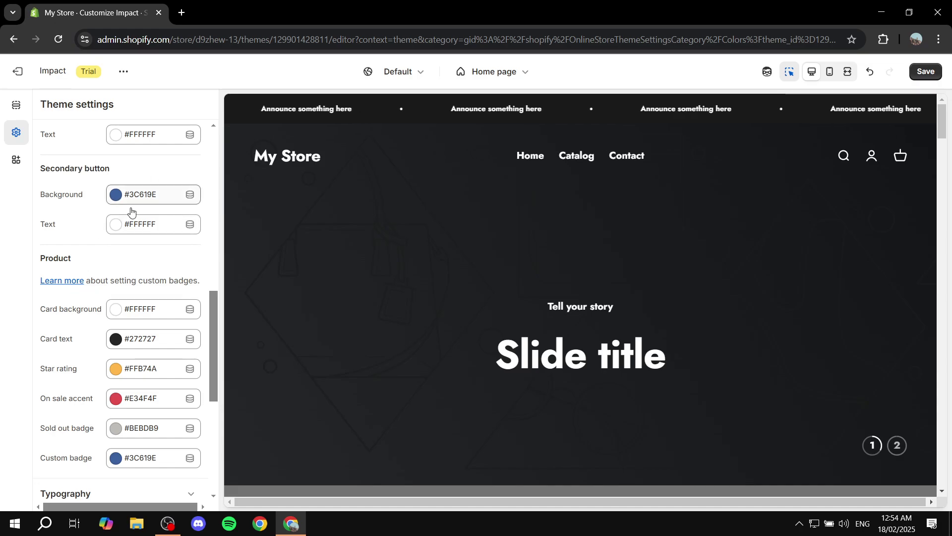
scroll(134, 228, down, 2)
scroll(100, 205, down, 2)
scroll(126, 227, up, 13)
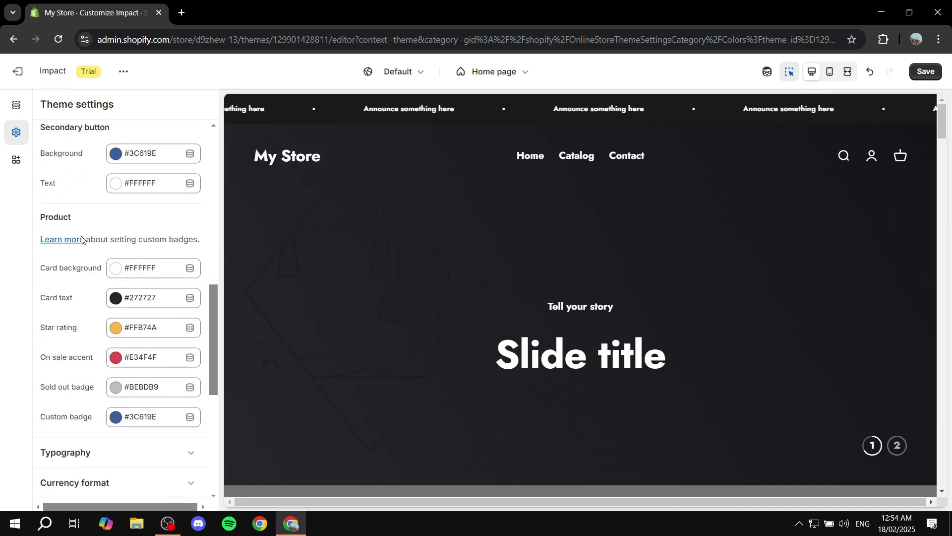
Close the Colors settings and examine the heading and body text options under Typography.
click(195, 166)
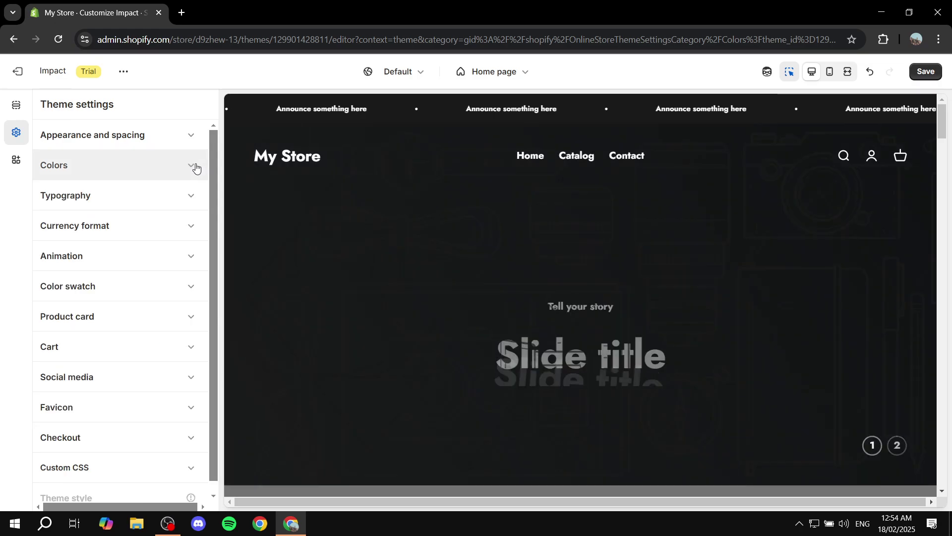
click(188, 197)
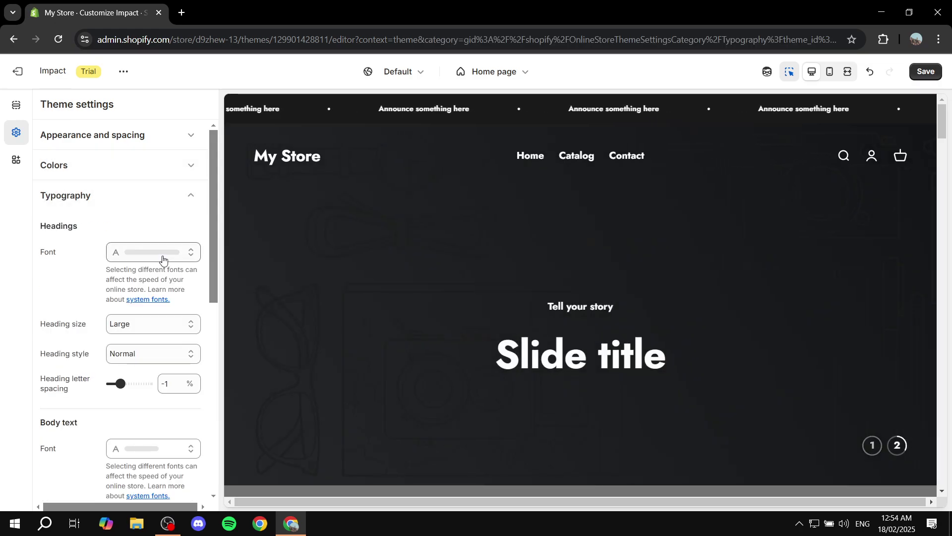
scroll(164, 298, down, 2)
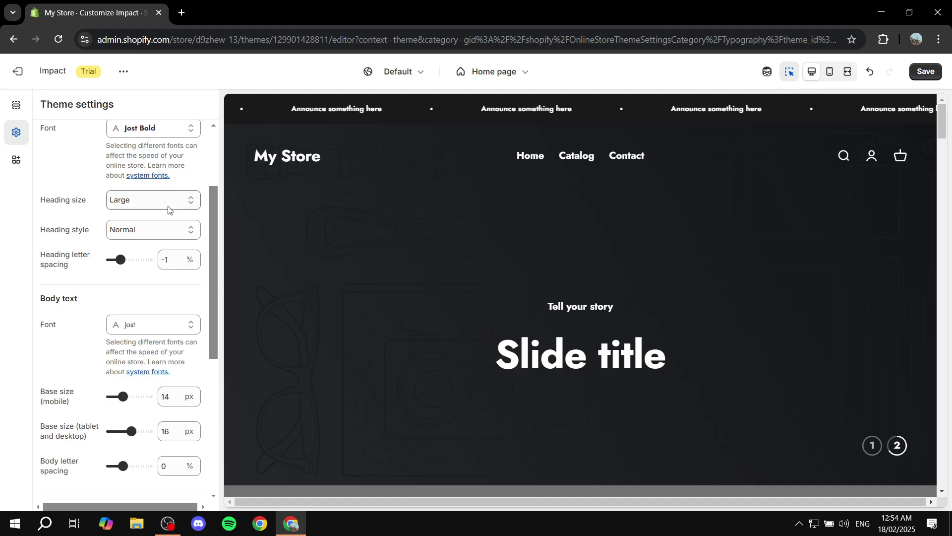
scroll(168, 210, up, 2)
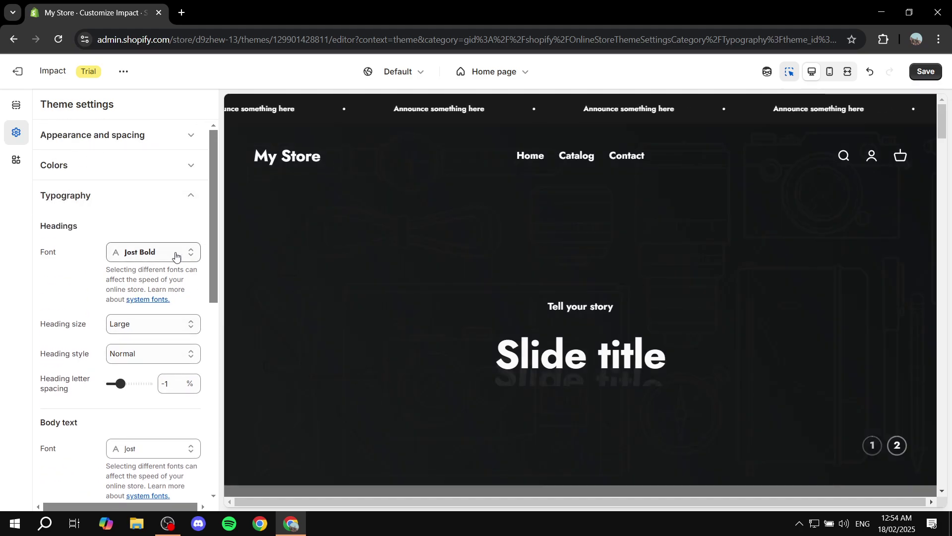
scroll(89, 263, down, 2)
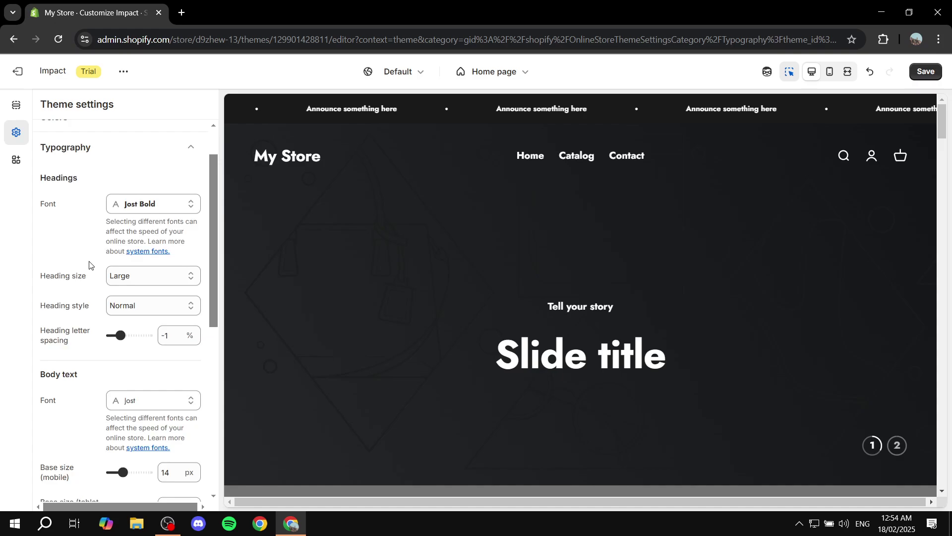
scroll(55, 248, up, 2)
scroll(99, 268, down, 2)
scroll(104, 272, down, 2)
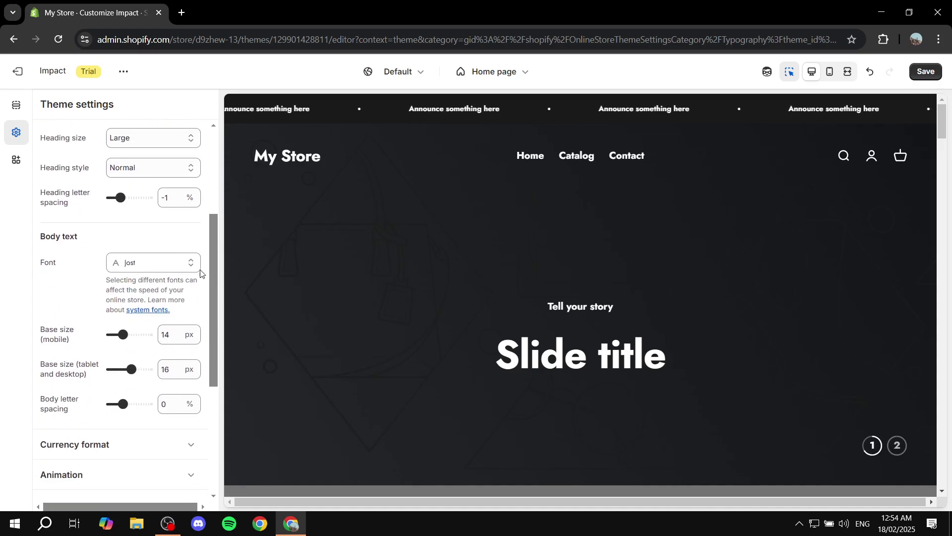
scroll(178, 214, up, 4)
click(174, 199)
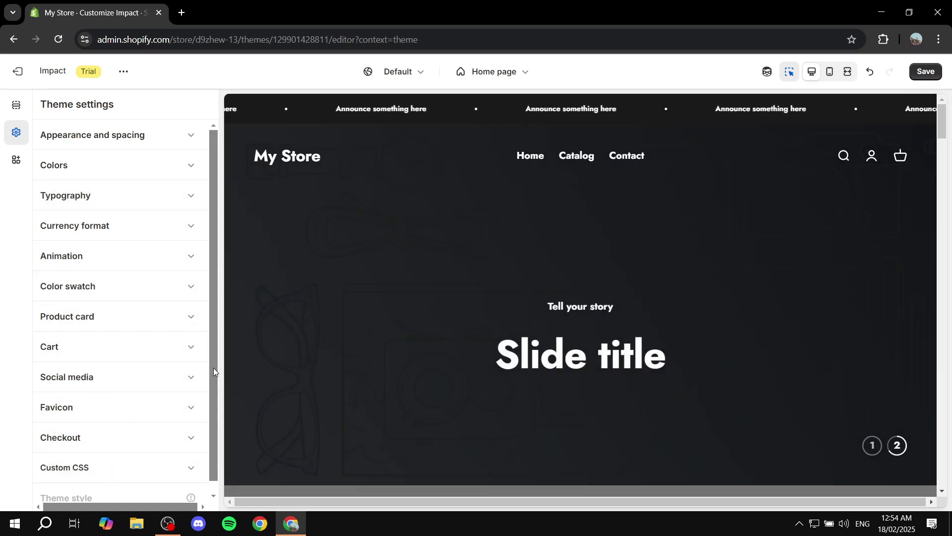
Examine the account link fields in the Social media settings and collapse the group again.
scroll(104, 372, down, 1)
click(104, 376)
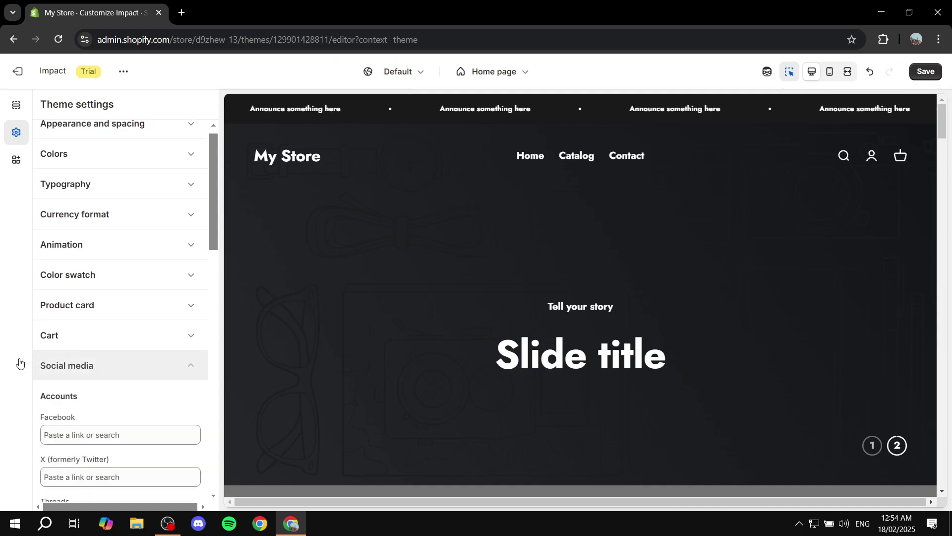
scroll(149, 397, down, 6)
scroll(144, 290, up, 6)
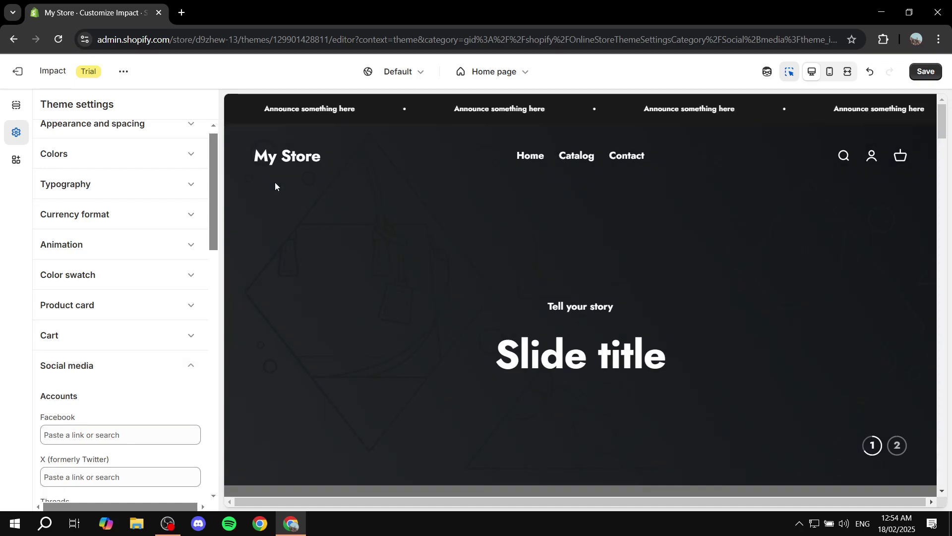
scroll(135, 439, down, 2)
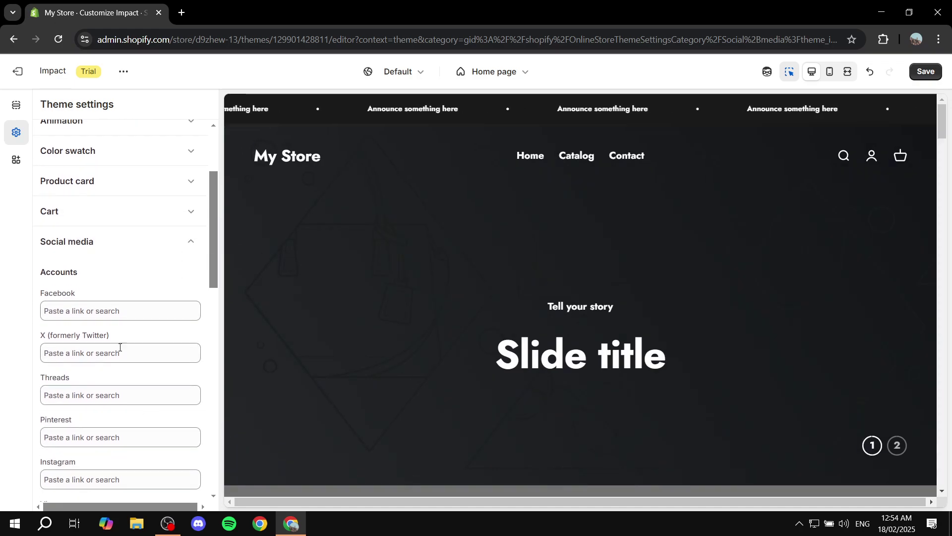
click(172, 244)
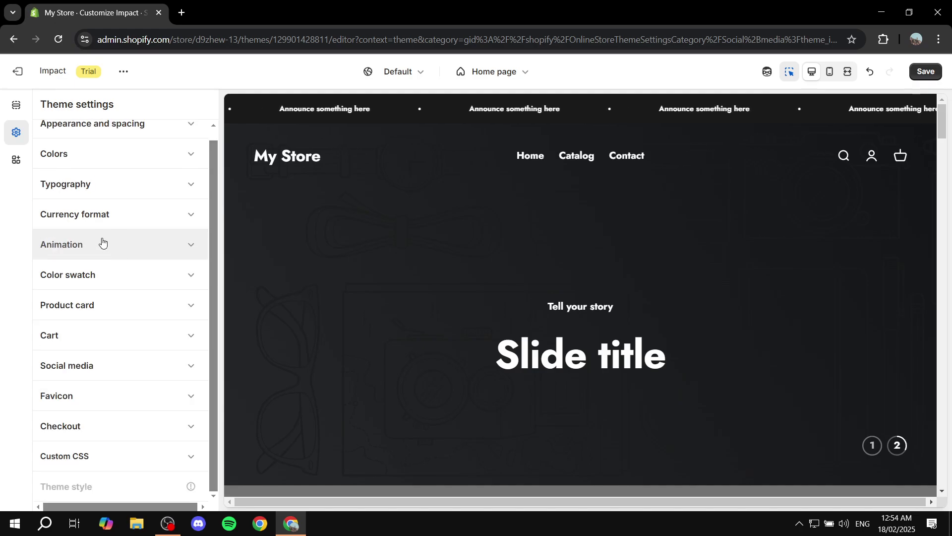
Examine the display, badge and image options in the Product card settings and collapse the group again.
click(112, 305)
scroll(132, 294, down, 6)
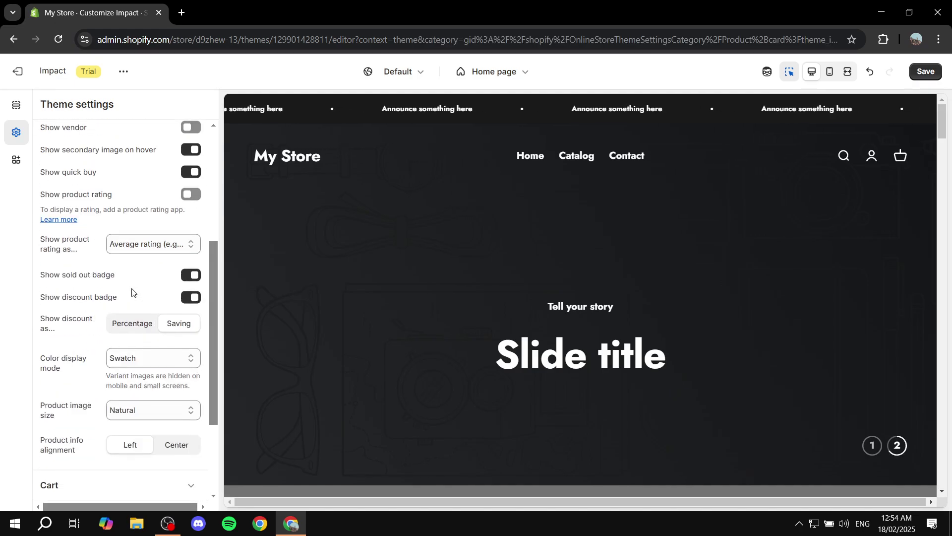
scroll(125, 305, up, 6)
click(156, 322)
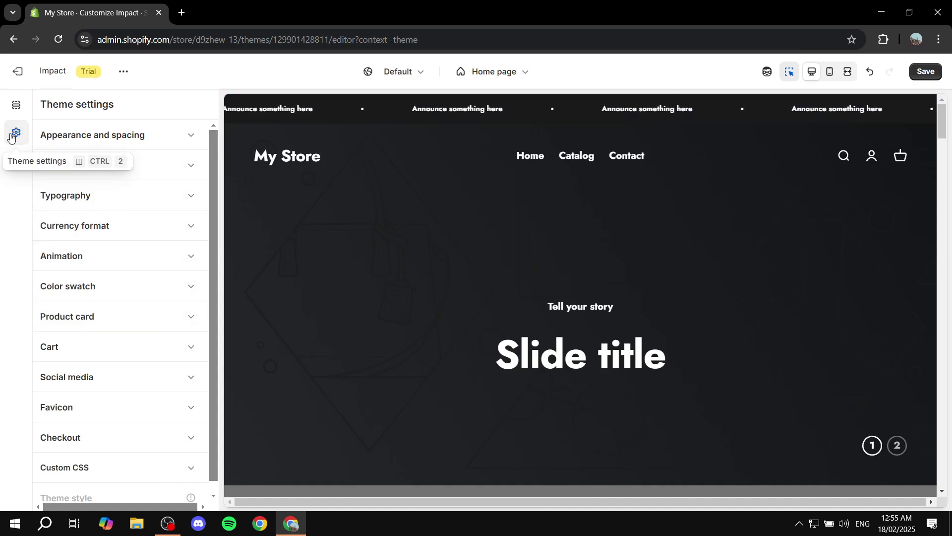
Return to the Home page sections and look through the store pages and templates available for editing.
scroll(130, 440, down, 1)
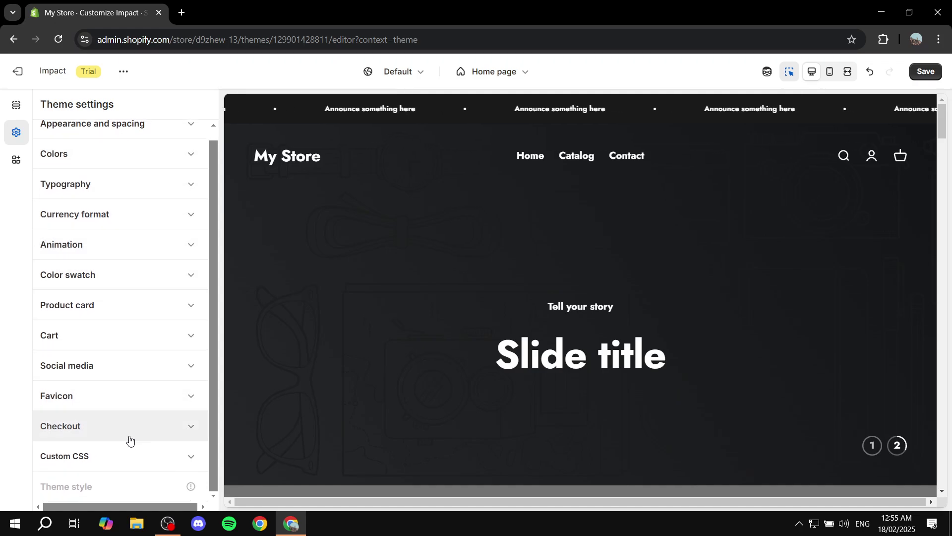
scroll(132, 372, up, 1)
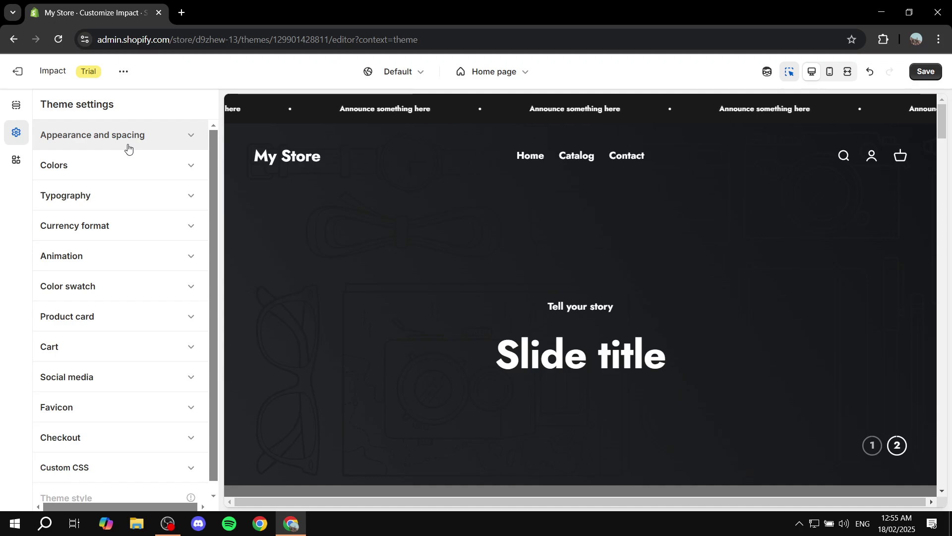
click(17, 105)
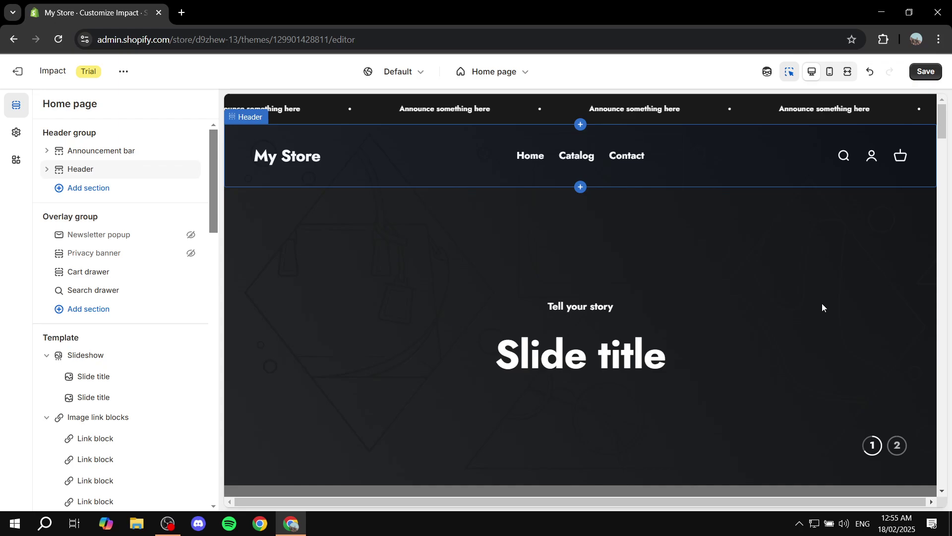
click(521, 73)
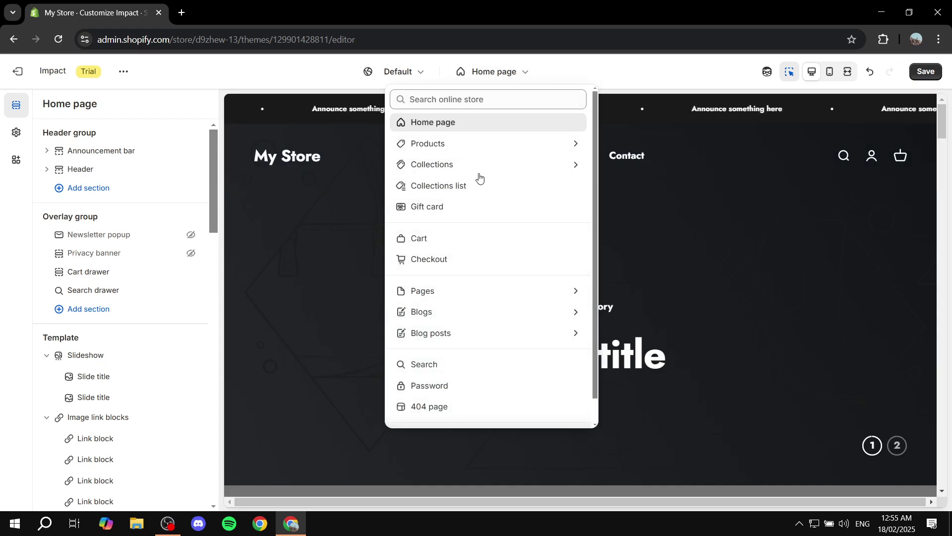
click(517, 74)
scroll(72, 303, down, 3)
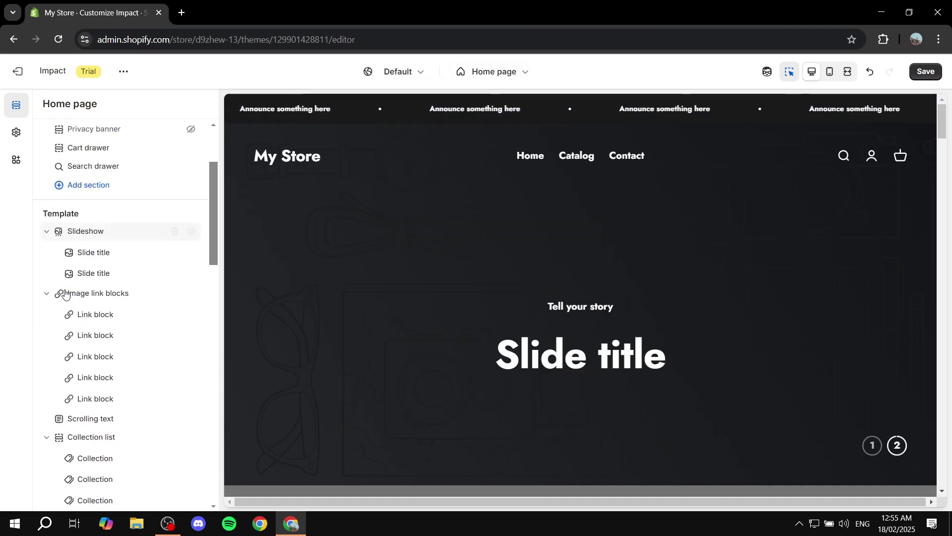
Open the Header section from the Home page's header group and examine its logo, navigation, layout, selector and transparent header settings.
double_click(86, 217)
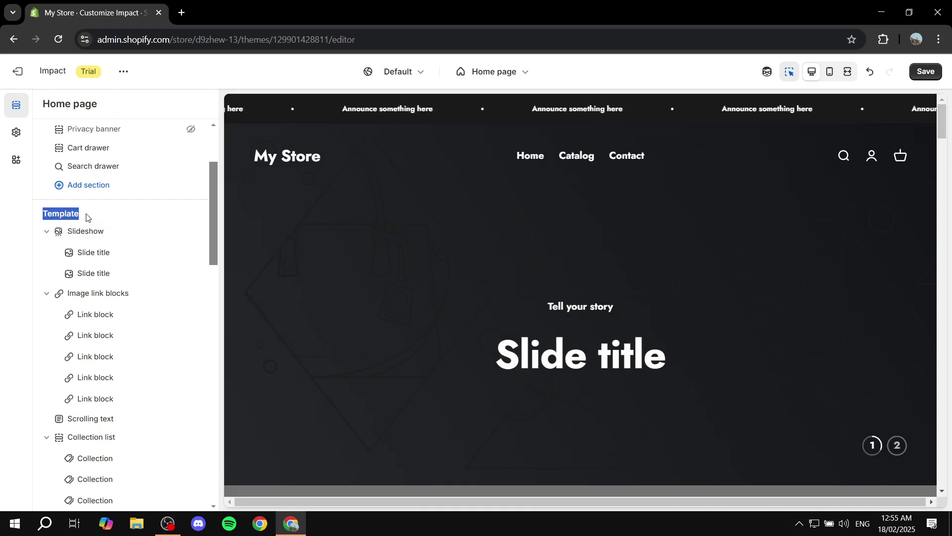
click(85, 217)
scroll(117, 286, up, 3)
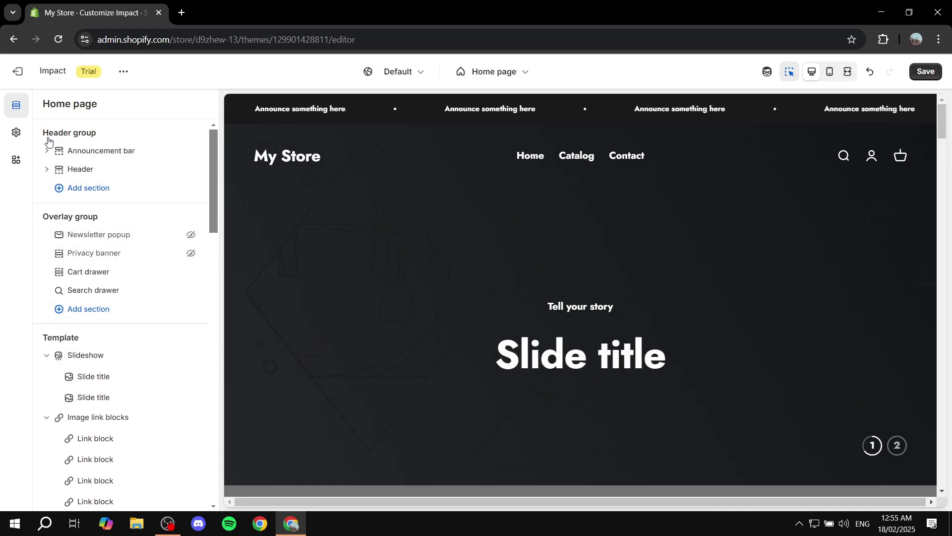
drag(44, 132, 106, 134)
click(108, 135)
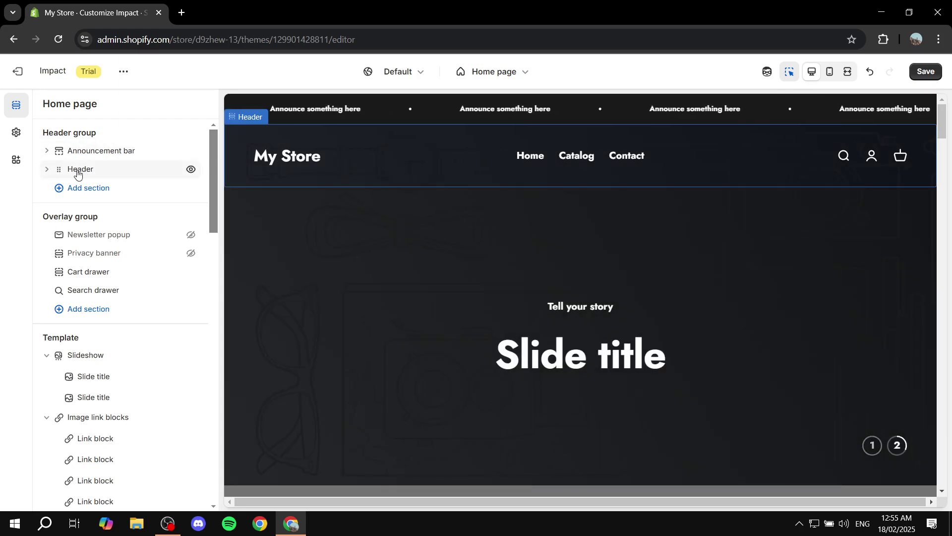
click(101, 171)
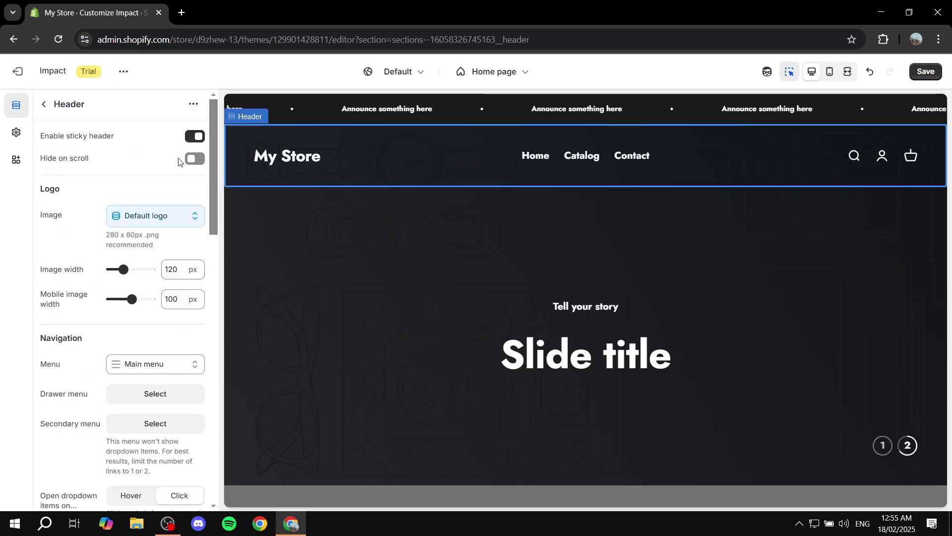
click(86, 189)
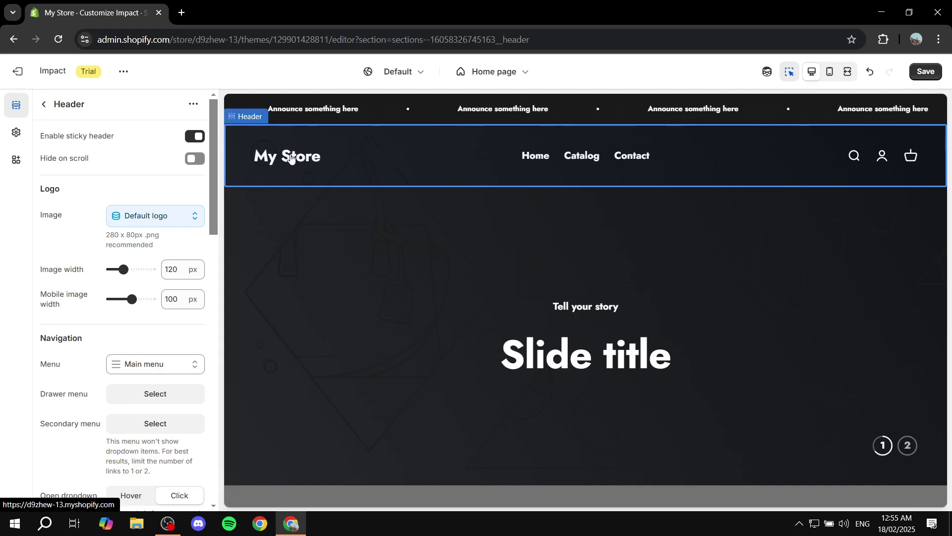
scroll(73, 247, down, 2)
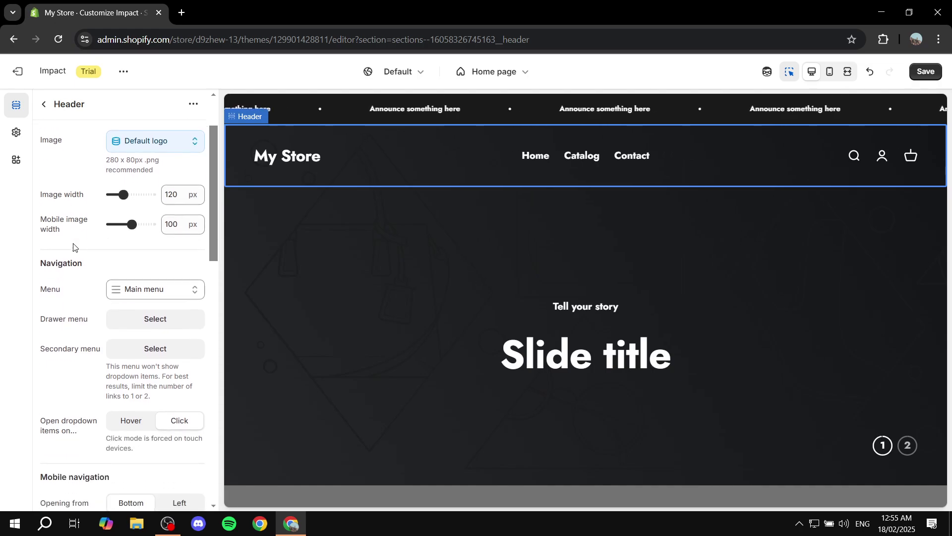
scroll(73, 247, down, 8)
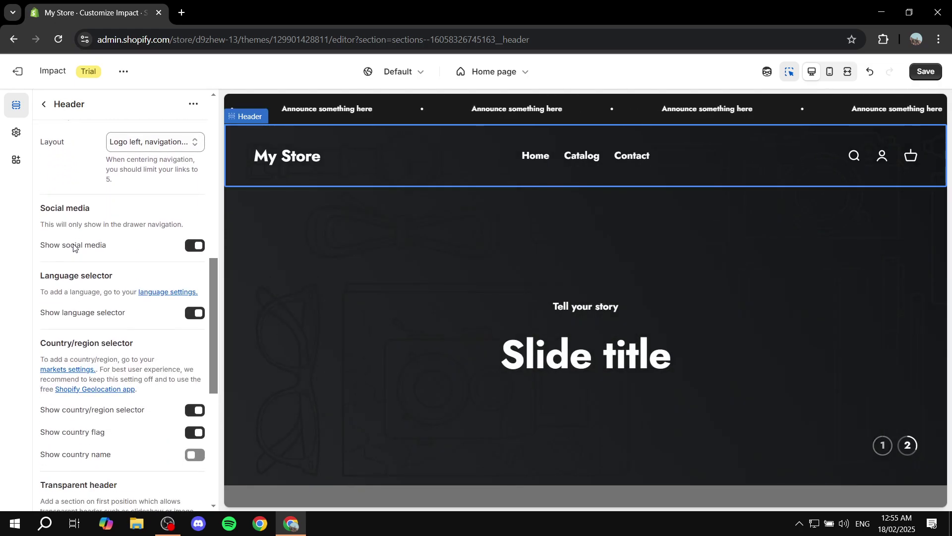
scroll(73, 246, down, 5)
scroll(73, 246, down, 2)
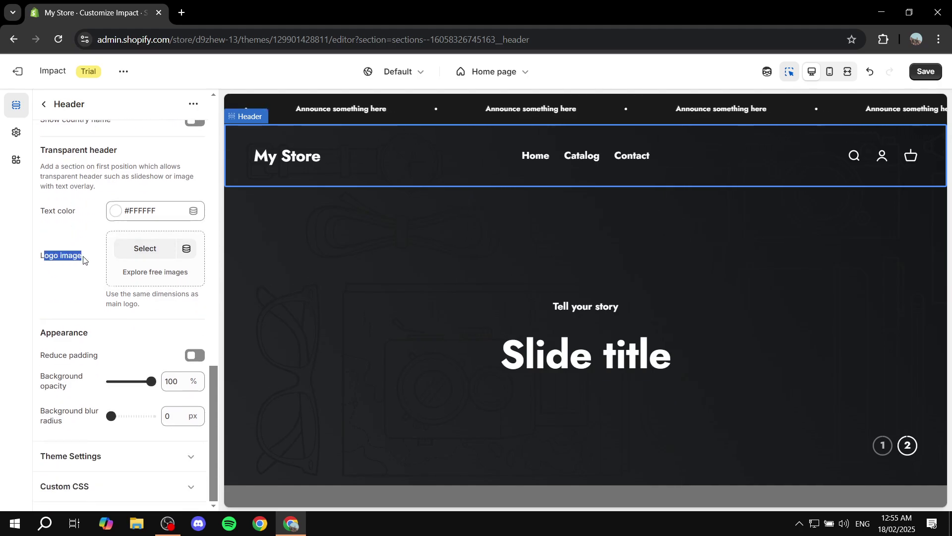
Upload Tutorial.png from the Explainer Media folder and use it as the transparent header's logo image.
click(83, 259)
click(142, 256)
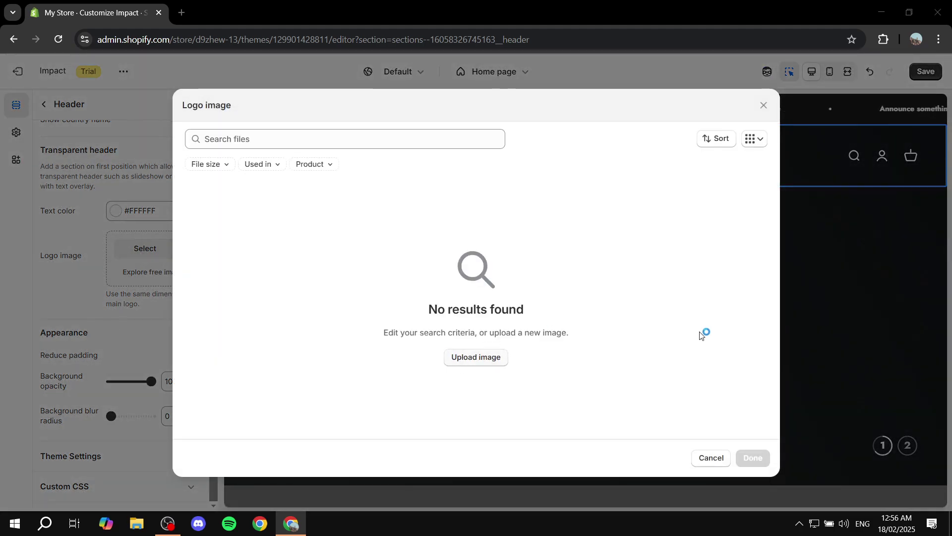
scroll(418, 214, down, 2)
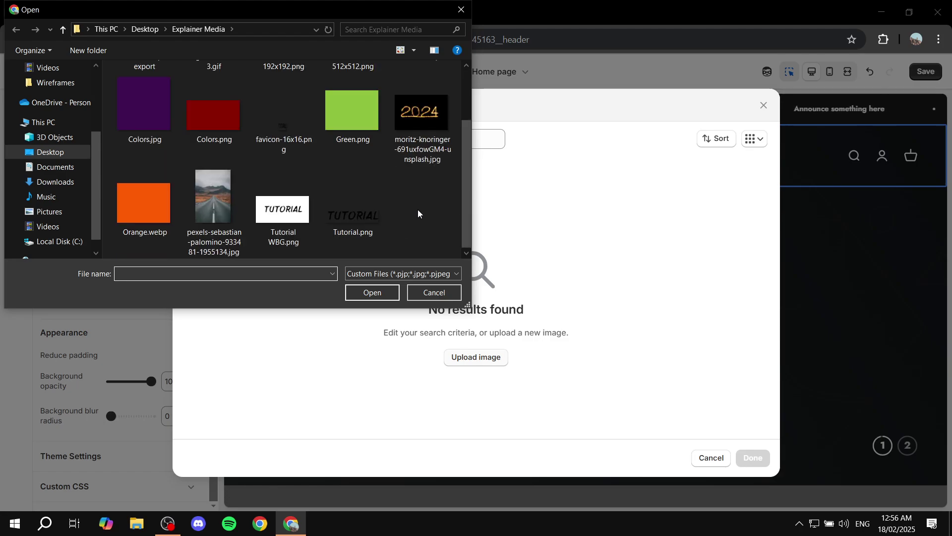
double_click(357, 216)
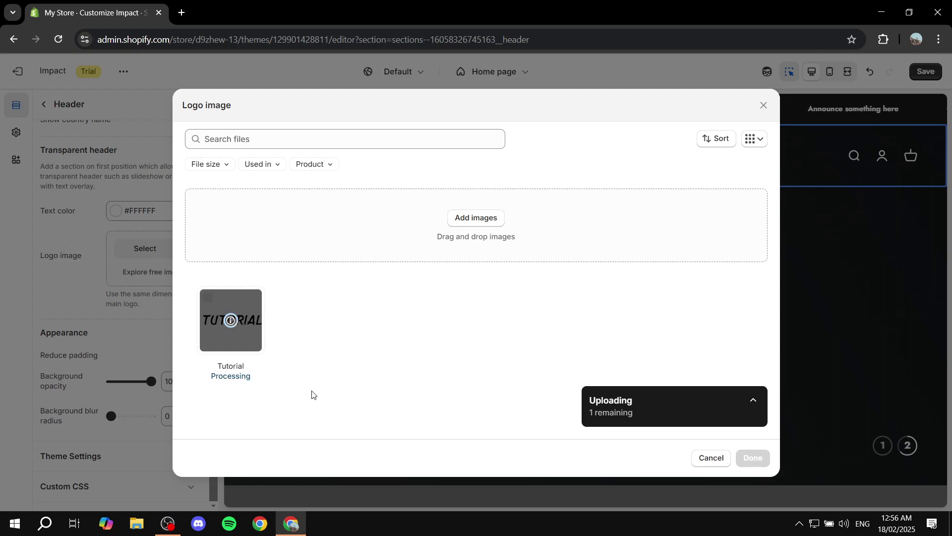
click(753, 457)
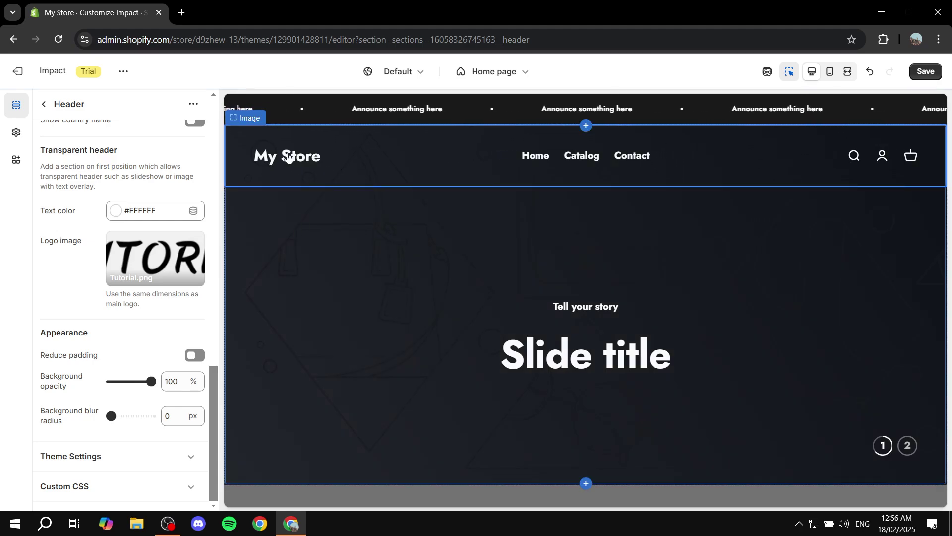
Use Tutorial.png as the Header section's main logo image and set its image width to 155 px.
scroll(114, 298, up, 15)
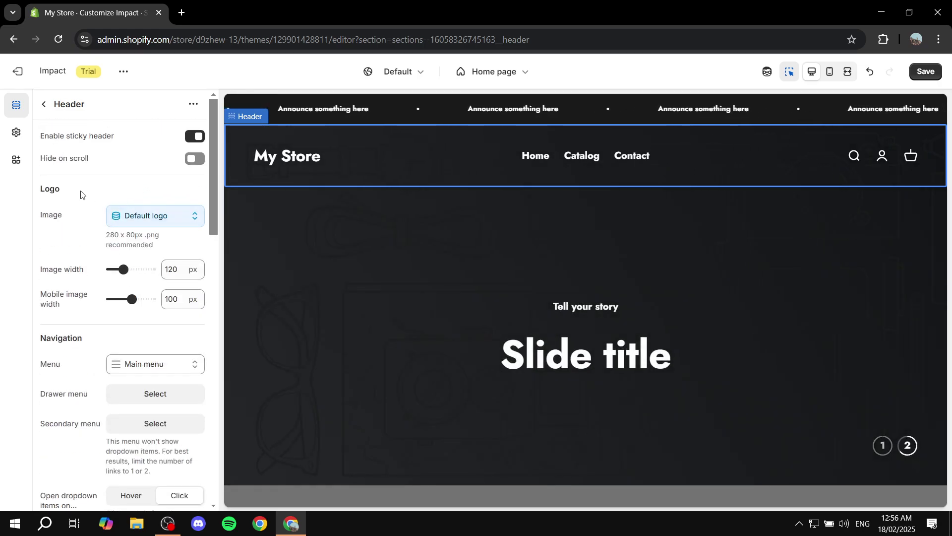
scroll(81, 194, down, 4)
scroll(86, 234, down, 8)
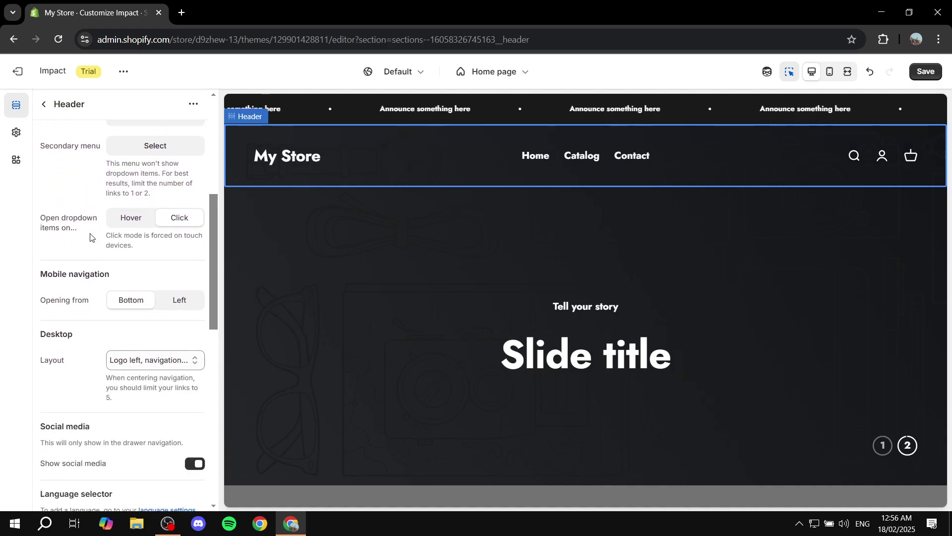
scroll(93, 233, up, 4)
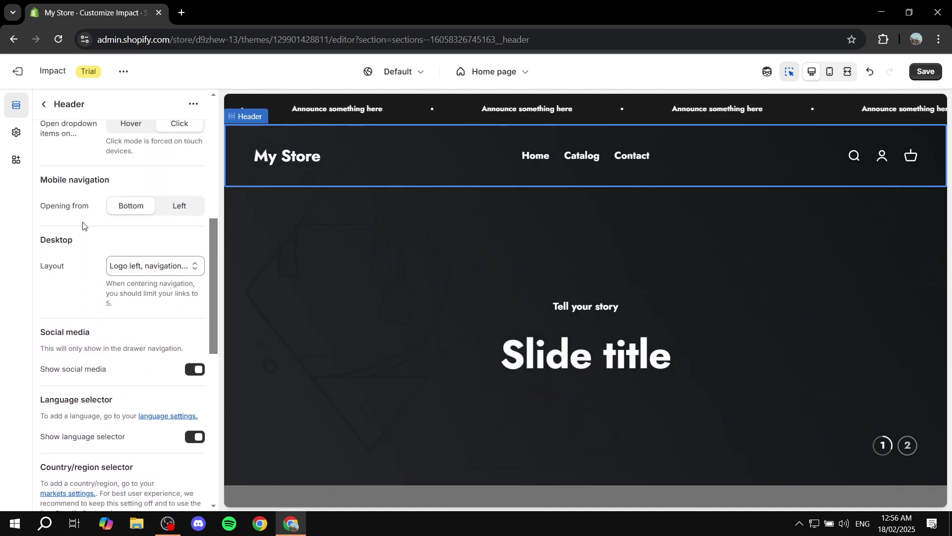
scroll(82, 226, up, 4)
scroll(83, 228, up, 5)
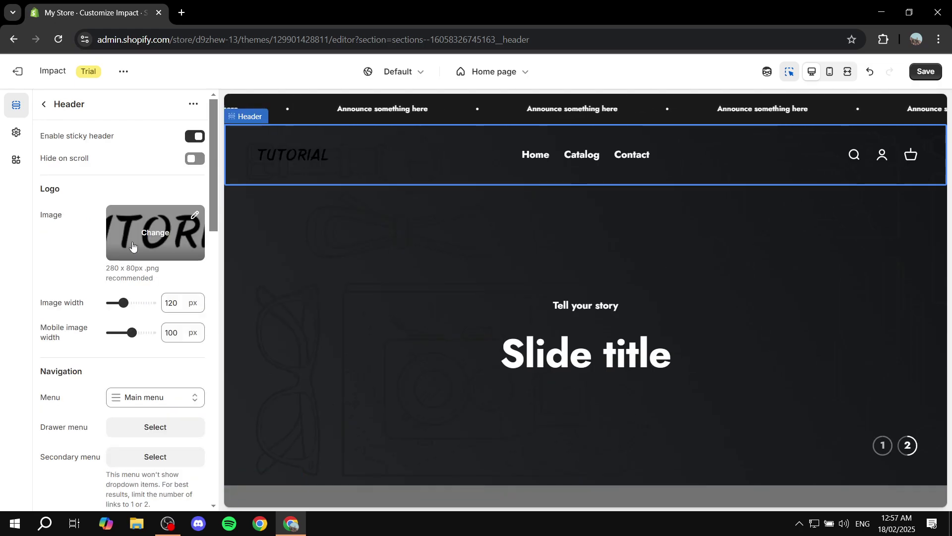
scroll(162, 425, down, 1)
scroll(142, 366, up, 1)
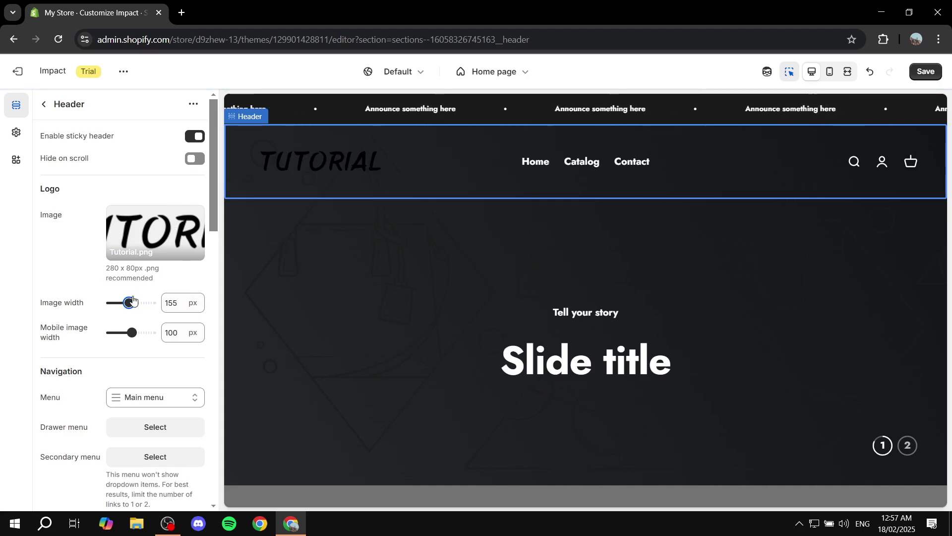
Examine the main menu's options and the remaining Header settings, and return to the Home page sections.
scroll(133, 300, down, 4)
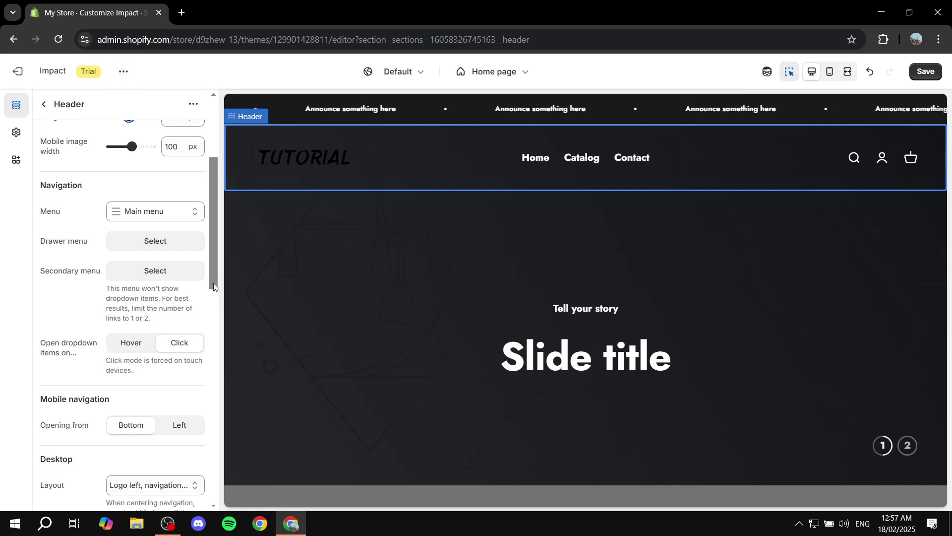
click(191, 213)
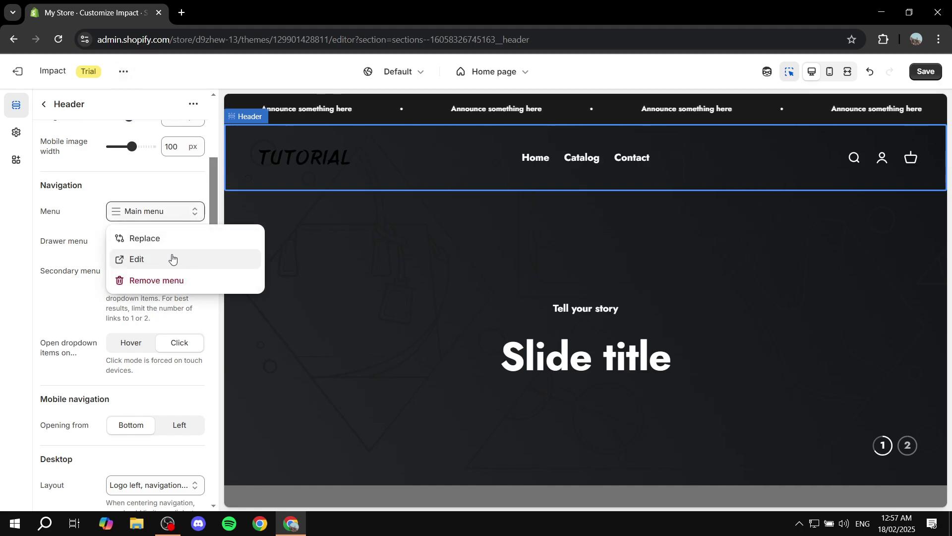
click(159, 214)
scroll(140, 240, down, 10)
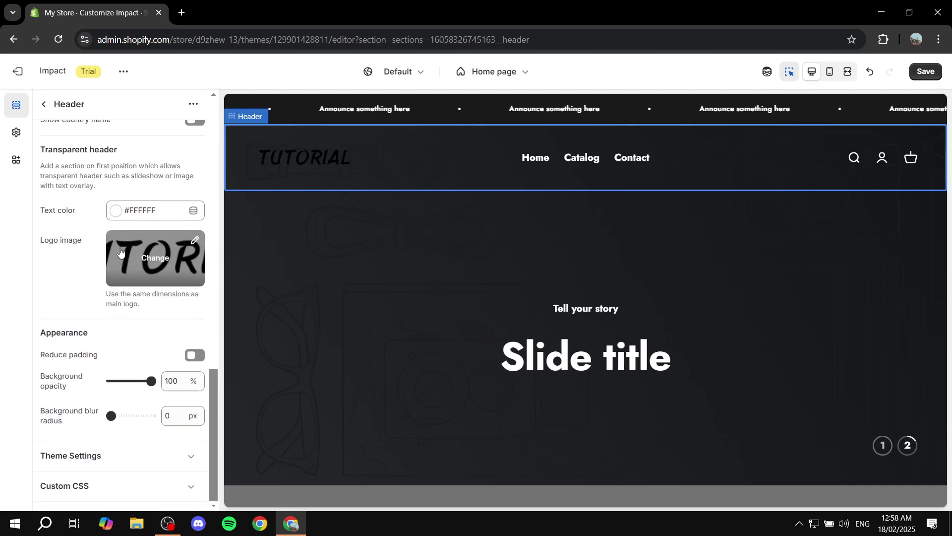
scroll(142, 301, up, 5)
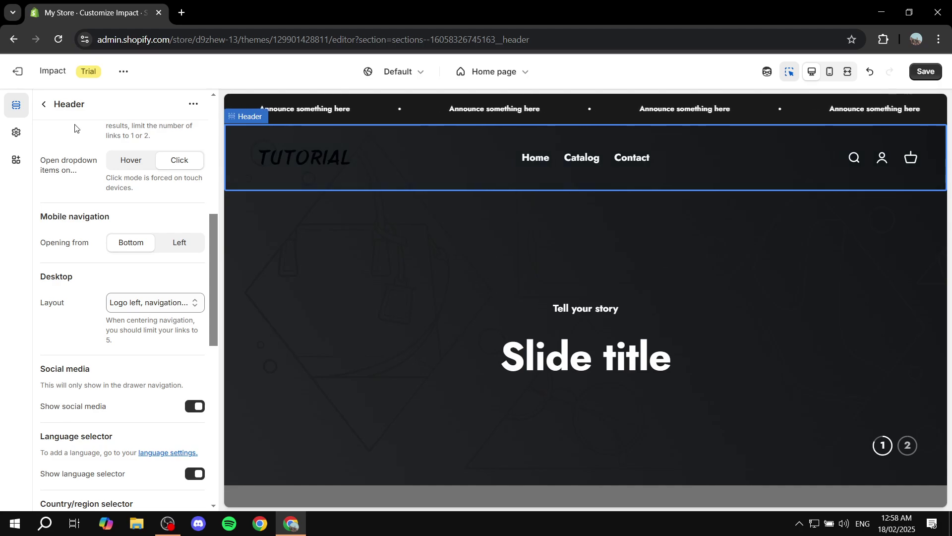
click(44, 103)
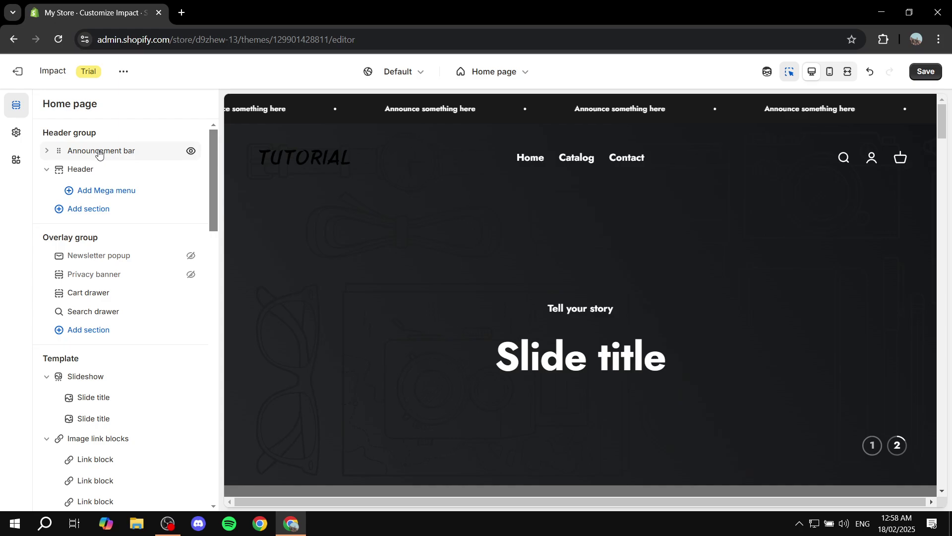
Examine the Announcement bar's rotation, text size, scrolling and color settings, and collapse the section in the Home page list.
click(47, 151)
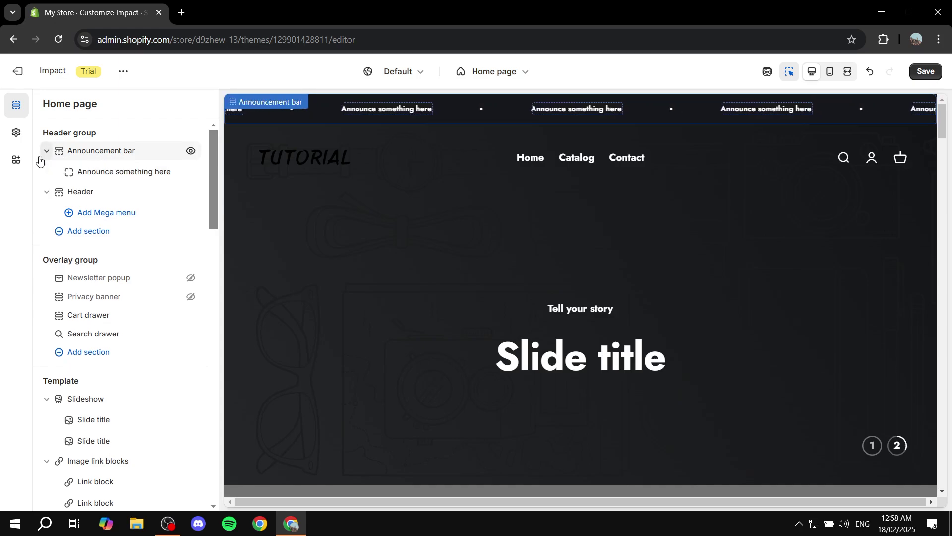
click(121, 150)
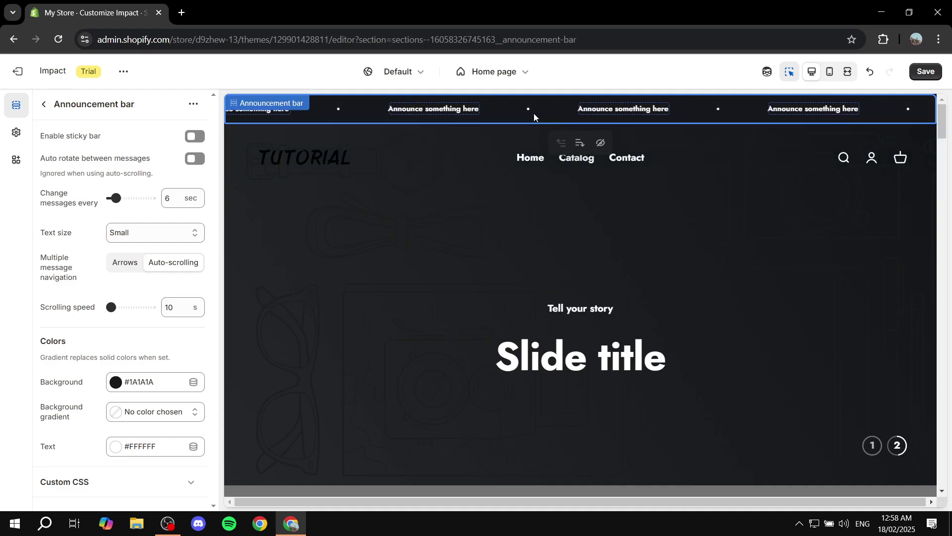
click(43, 106)
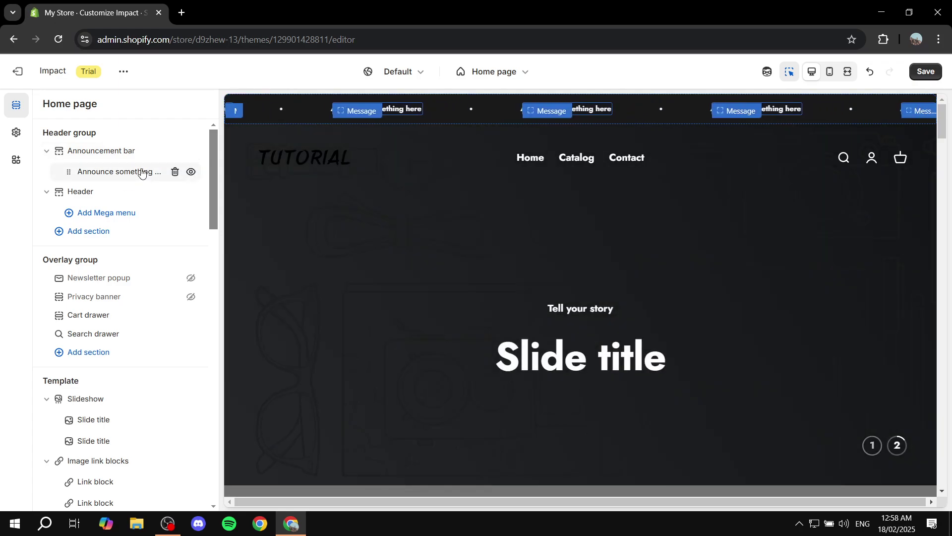
click(47, 152)
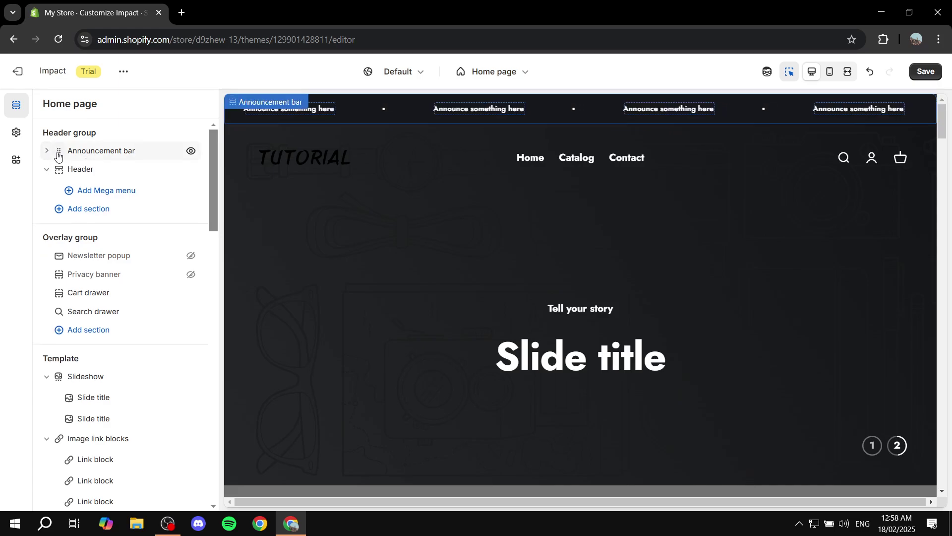
Add a message above the existing one in the announcement bar and set its text to "Sale".
click(46, 152)
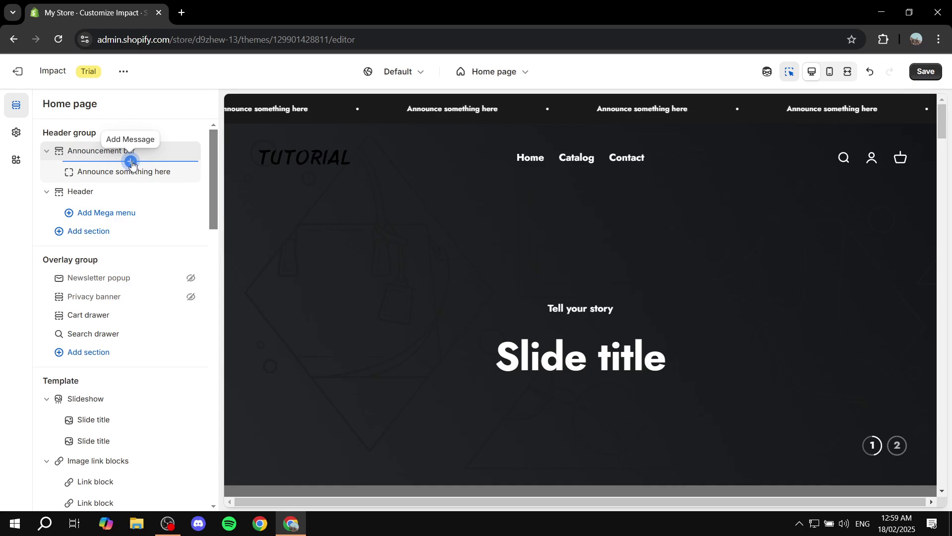
click(131, 163)
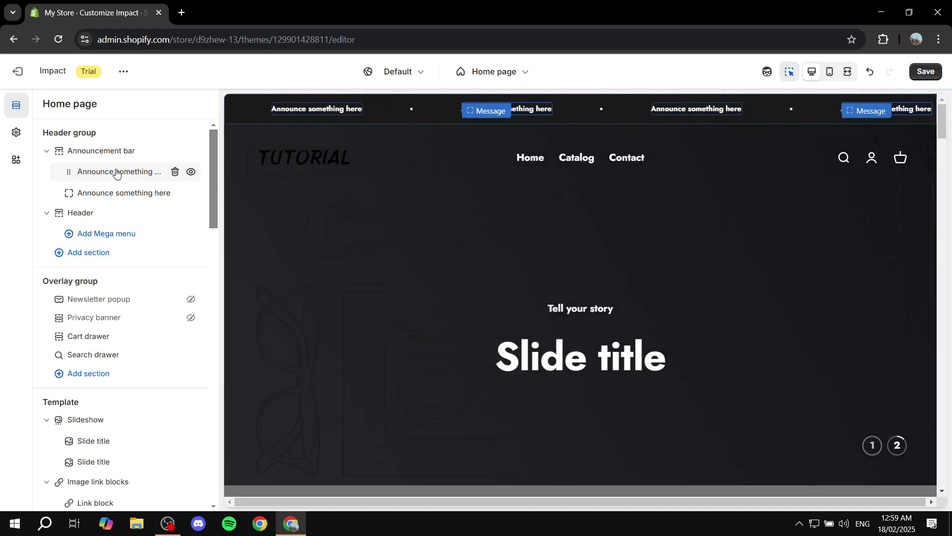
drag(148, 164, 22, 227)
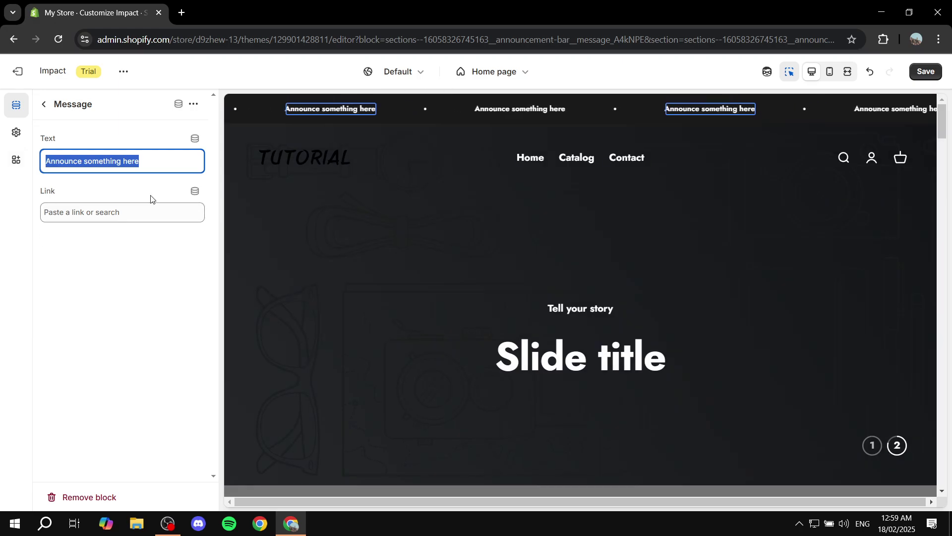
text(Saleon)
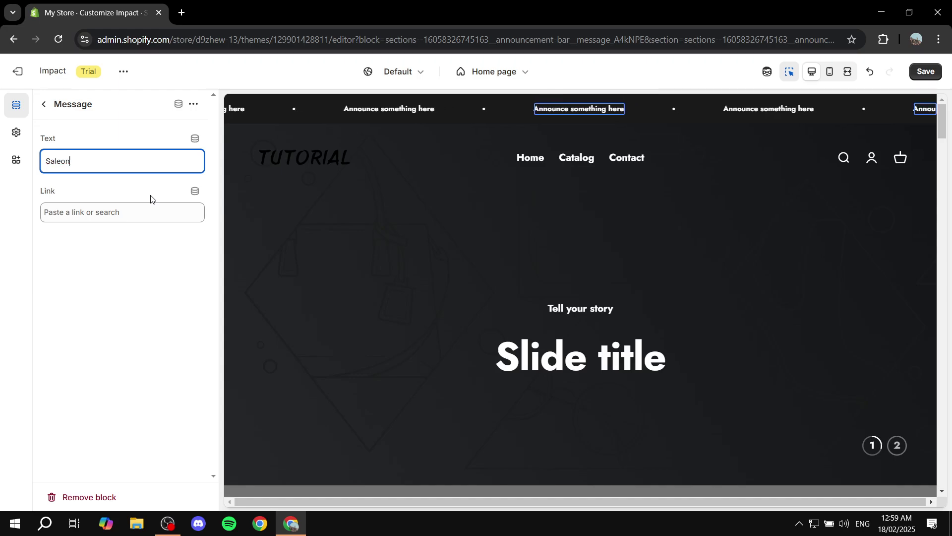
key(BackSpace)
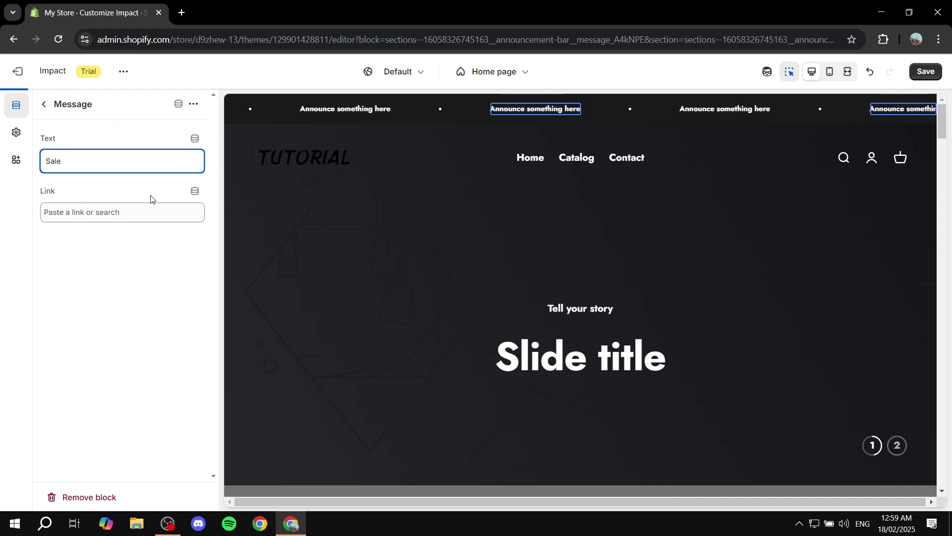
Link the "Sale" message to All products and return to the Home page sections.
click(116, 214)
click(110, 263)
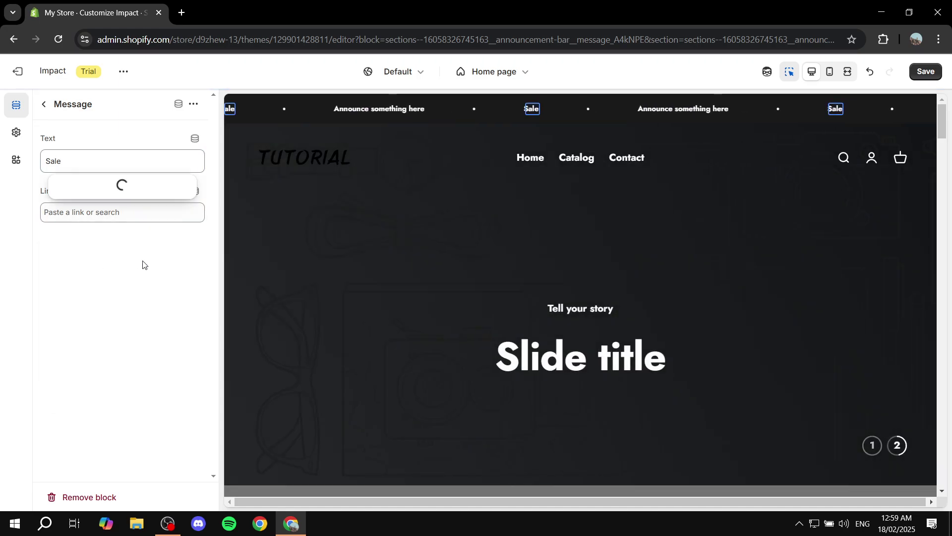
click(88, 189)
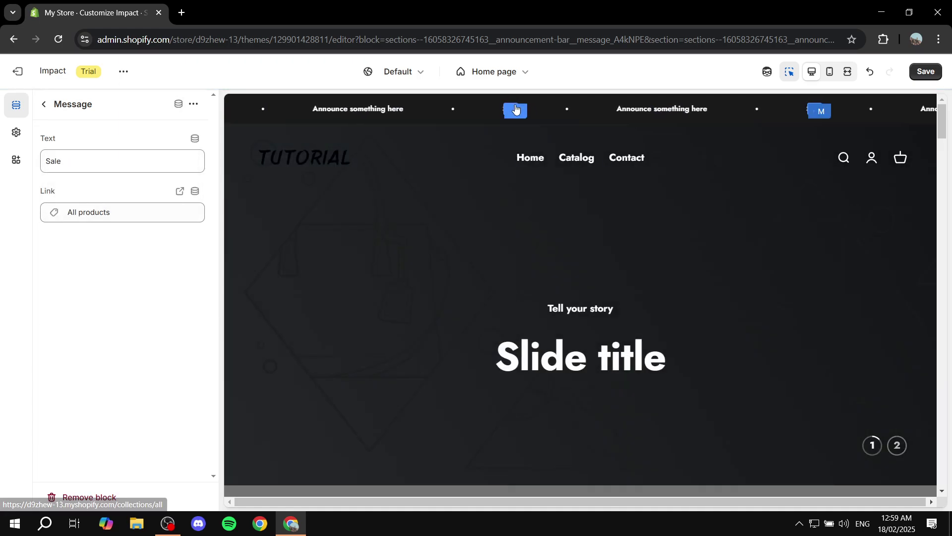
click(44, 104)
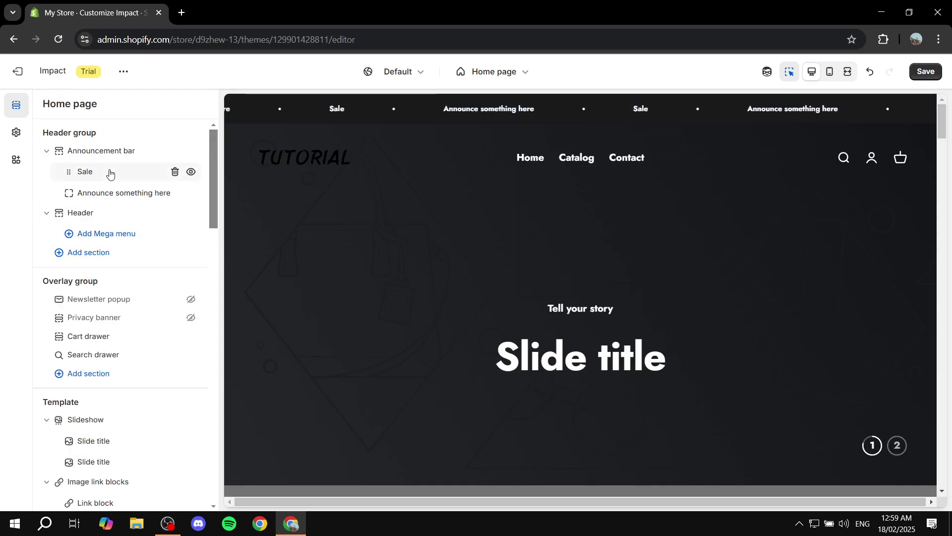
Add another message above "Sale" in the announcement bar.
click(131, 161)
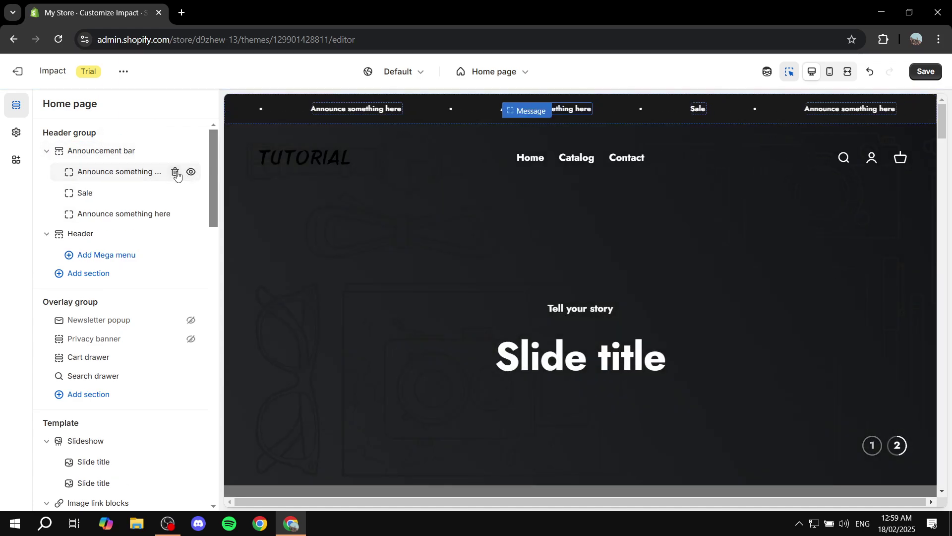
Delete the topmost "Announce something here" message from the announcement bar and collapse the Announcement bar section.
click(176, 172)
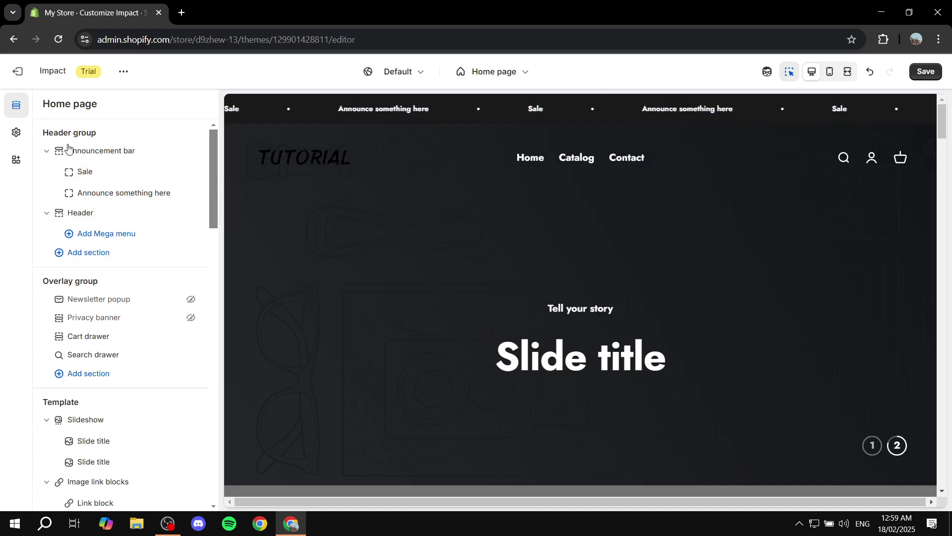
click(120, 141)
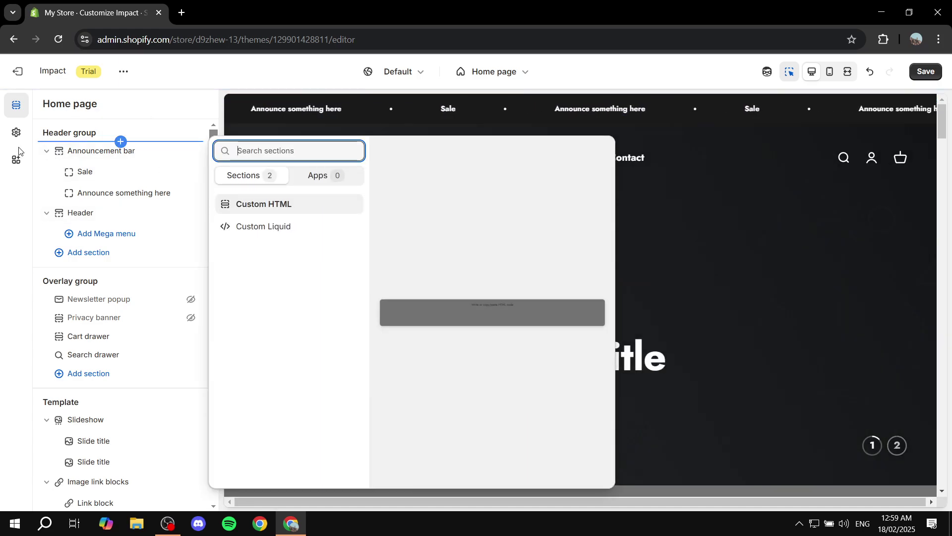
click(47, 154)
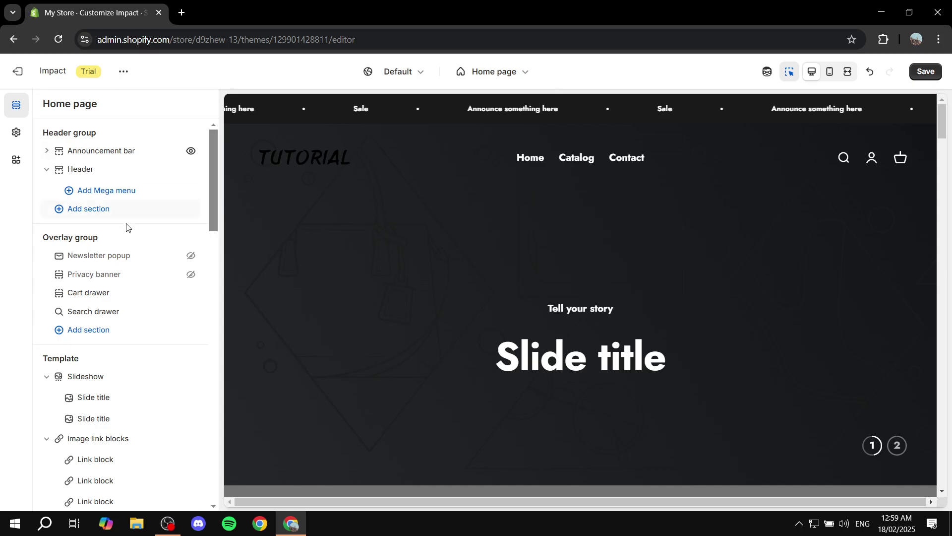
Examine the Slideshow section in the preview and the block types it can take.
scroll(127, 228, down, 5)
scroll(94, 189, up, 3)
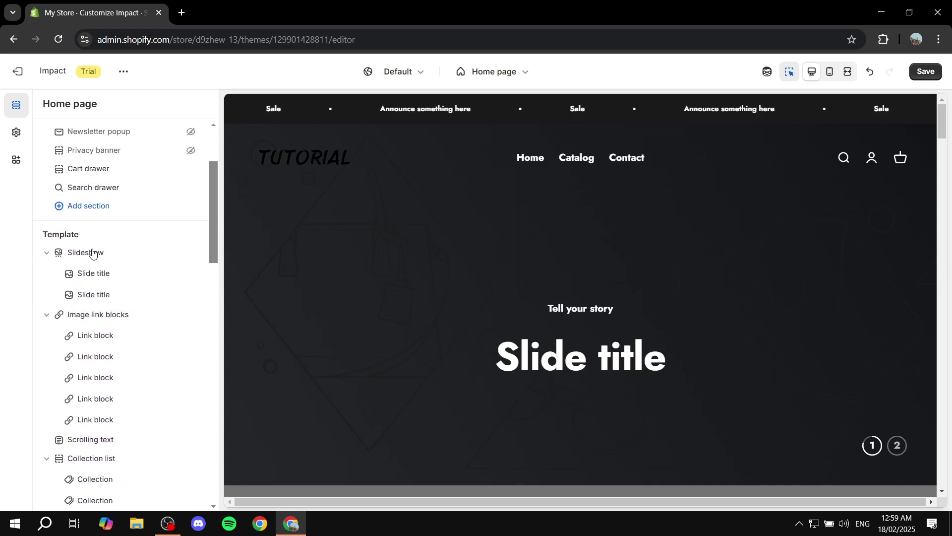
scroll(511, 272, down, 1)
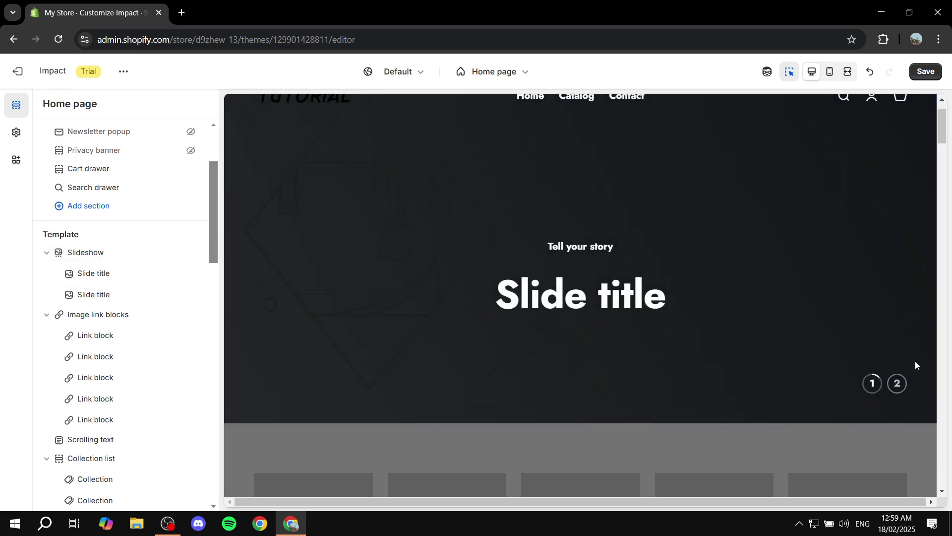
scroll(871, 355, up, 2)
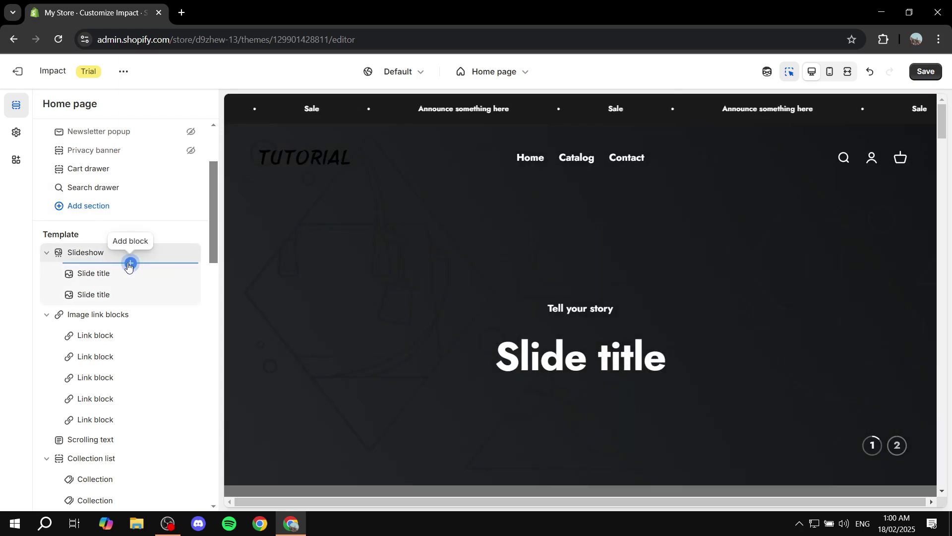
click(130, 264)
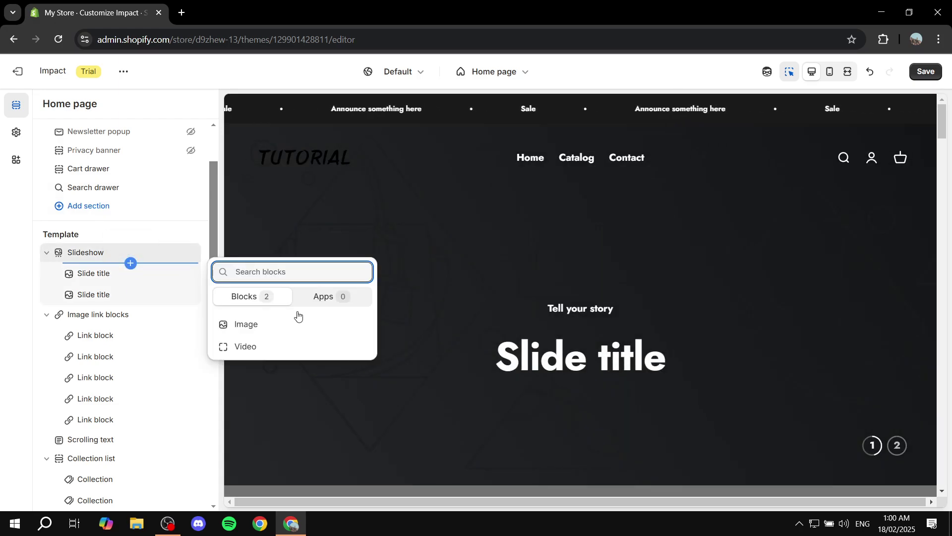
click(107, 284)
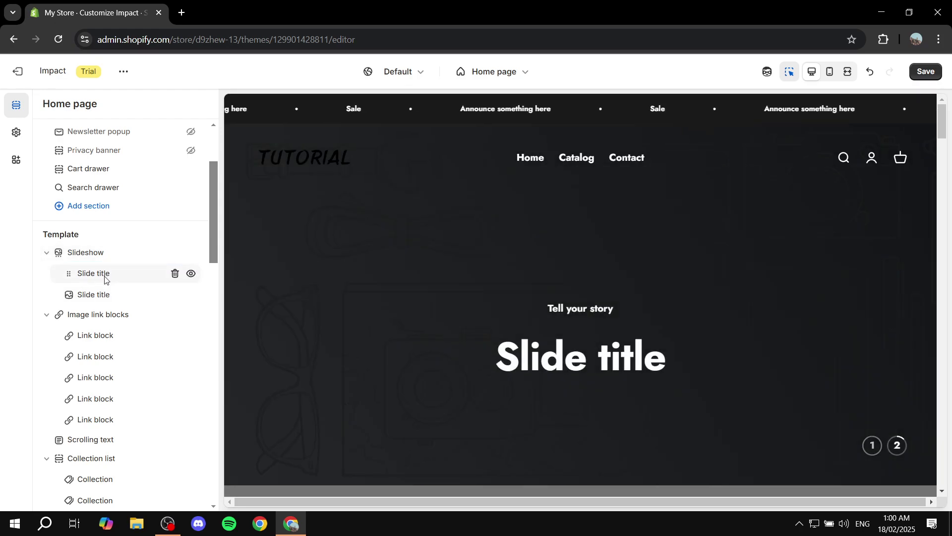
Examine the first slide's image, content position, heading and button settings and return to the Home page sections.
click(104, 278)
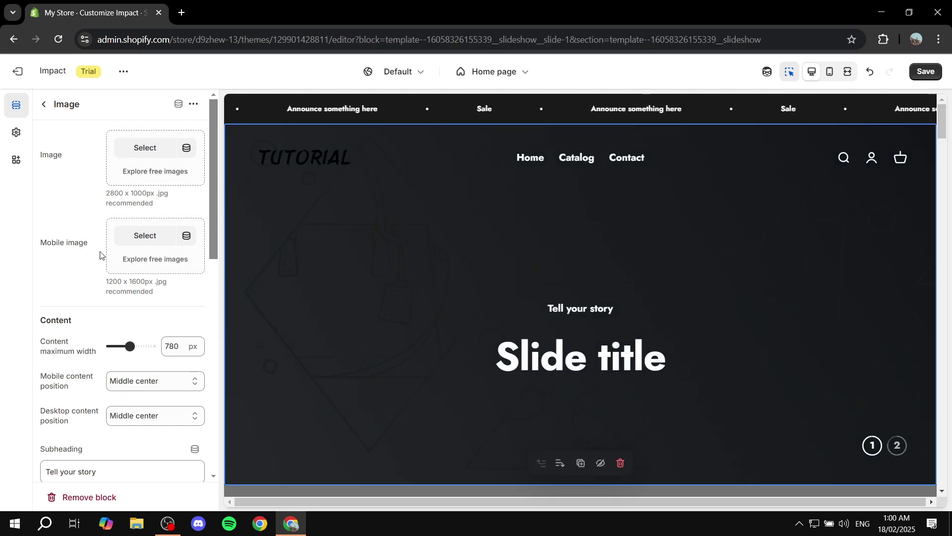
scroll(99, 255, down, 2)
scroll(164, 317, down, 1)
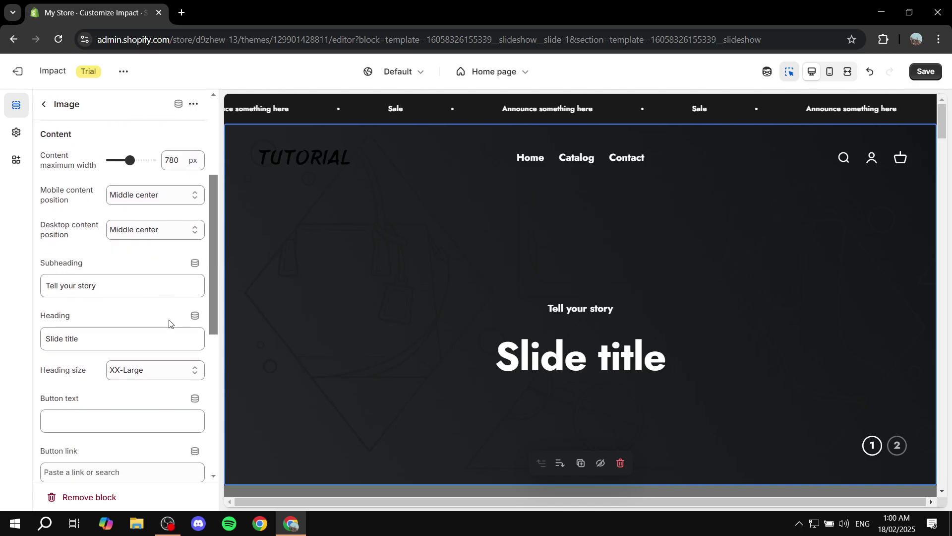
click(43, 105)
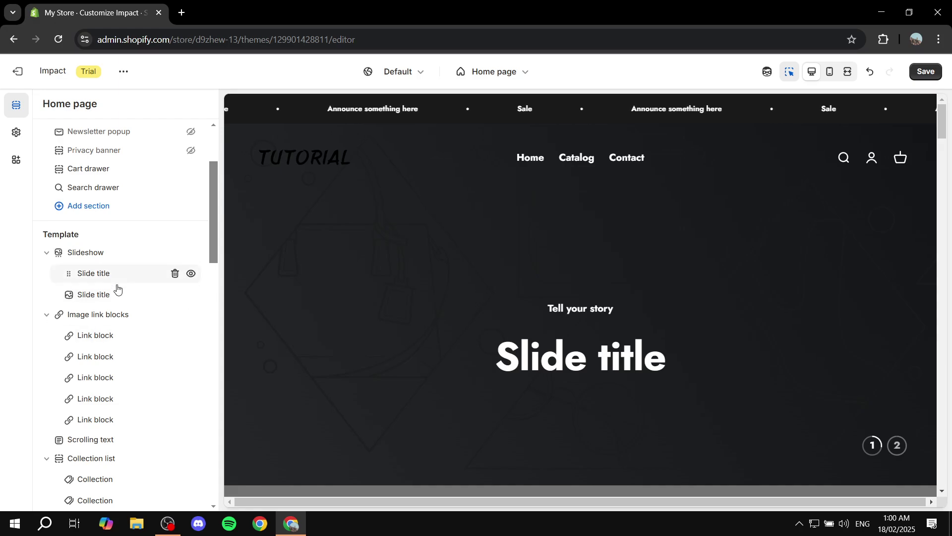
Examine the section types that can be added at the end of the Home page template, with their previews.
scroll(118, 289, down, 2)
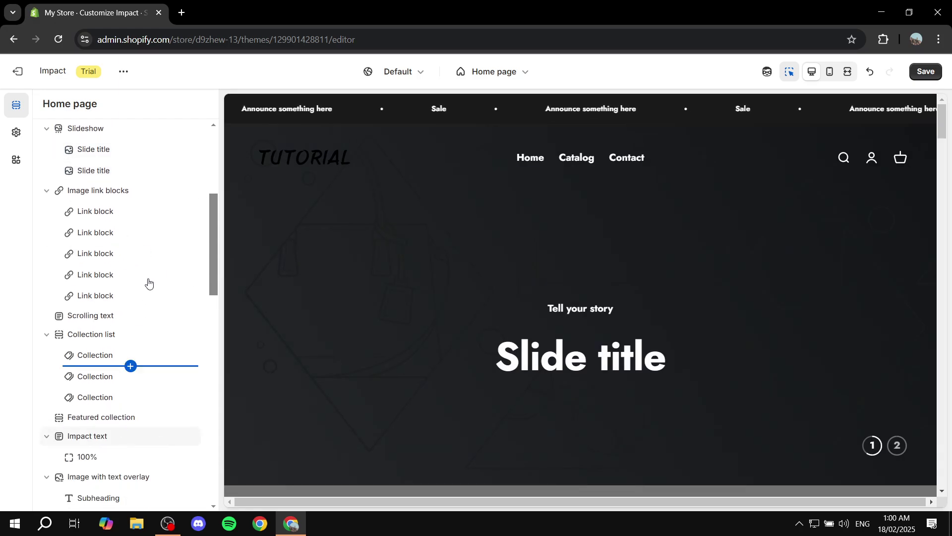
scroll(148, 280, down, 4)
scroll(158, 337, up, 8)
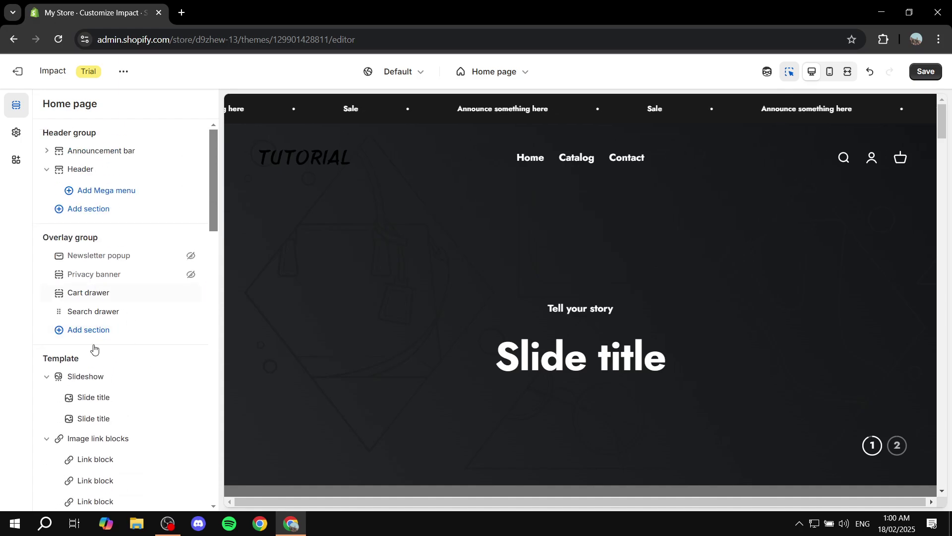
scroll(93, 349, down, 15)
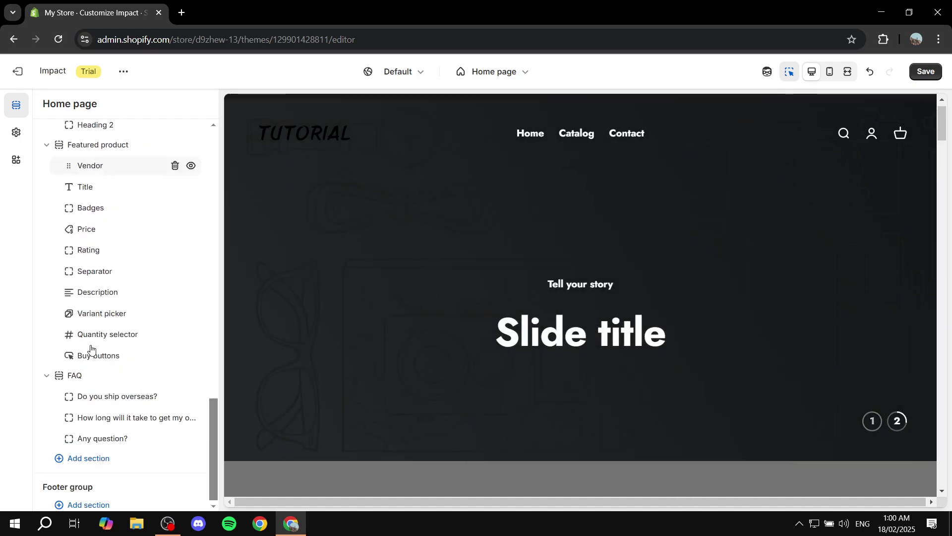
scroll(91, 349, down, 1)
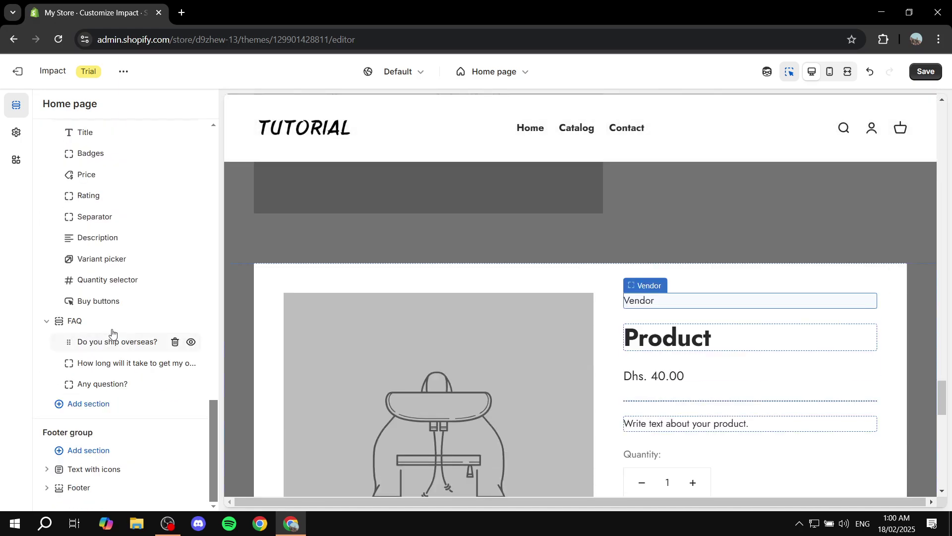
click(90, 404)
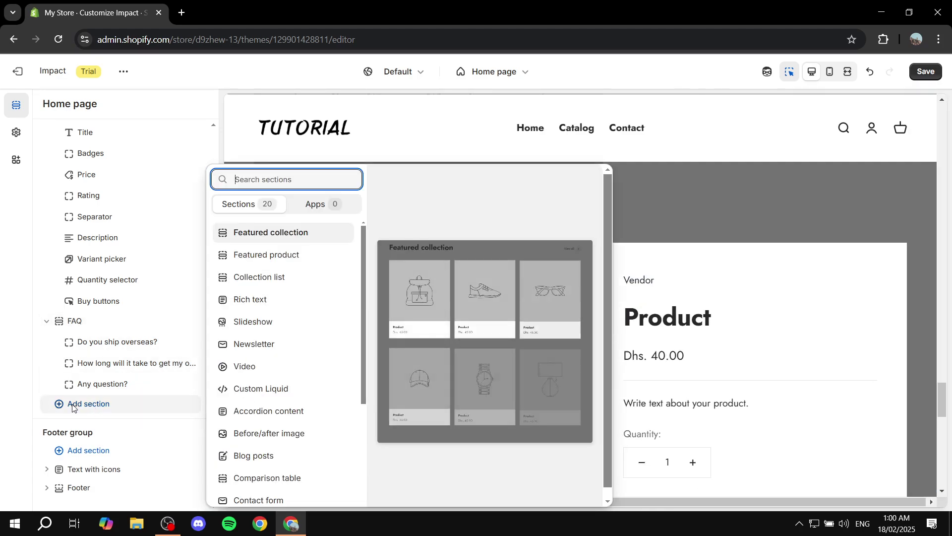
click(241, 211)
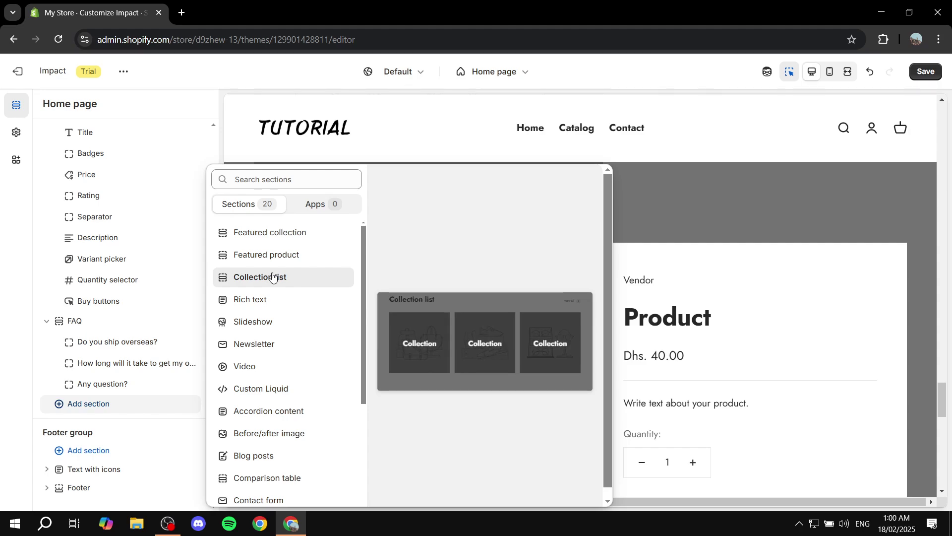
scroll(275, 293, down, 3)
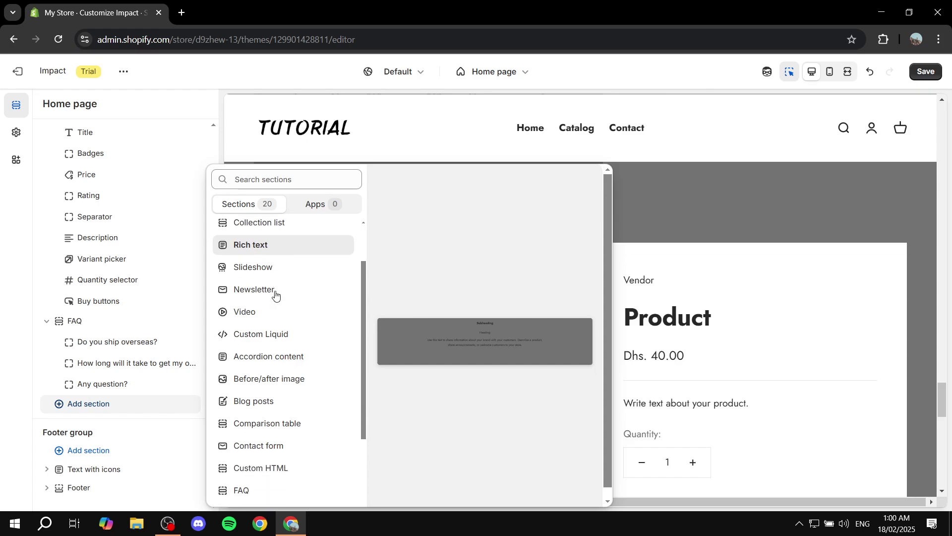
scroll(264, 259, up, 1)
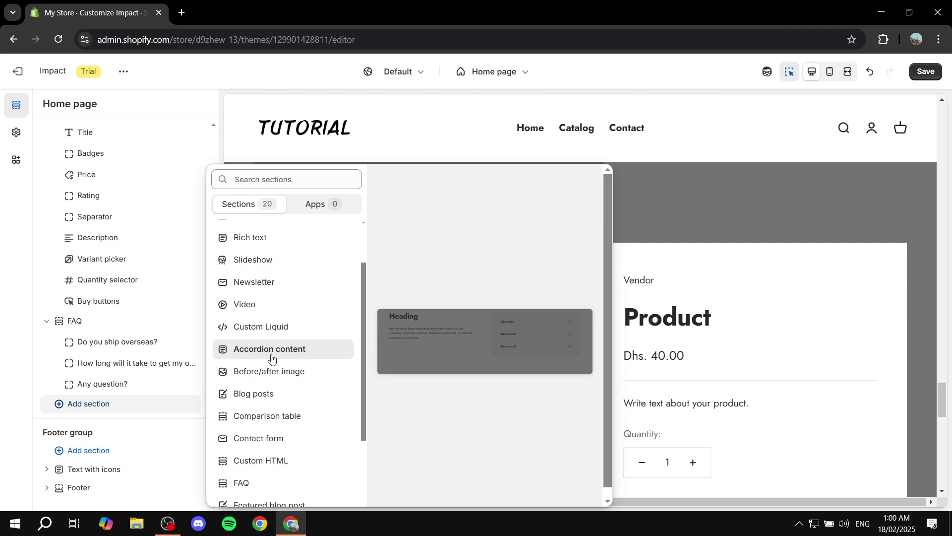
click(709, 266)
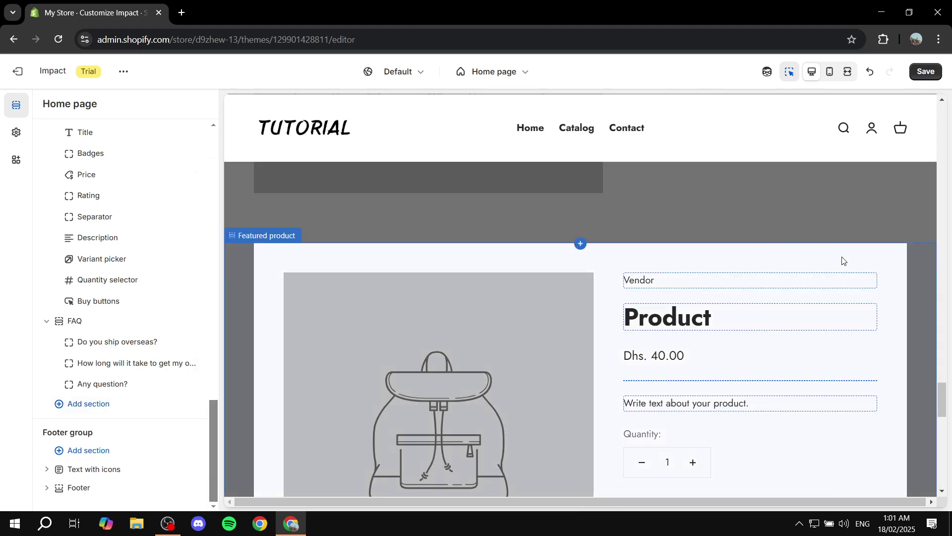
Look through the template's existing sections, from Featured product up to Slideshow and back down to FAQ.
scroll(792, 288, up, 5)
scroll(111, 264, up, 3)
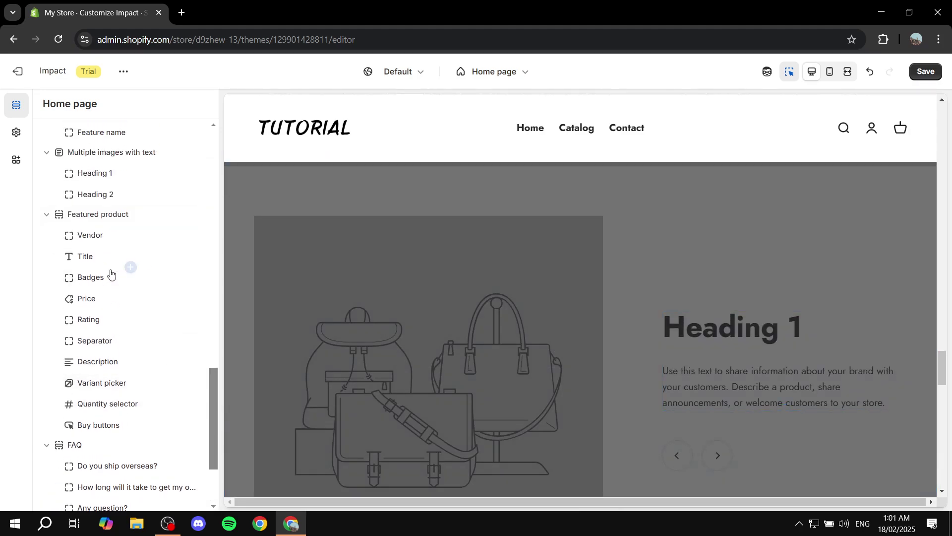
scroll(123, 261, up, 2)
scroll(90, 279, up, 2)
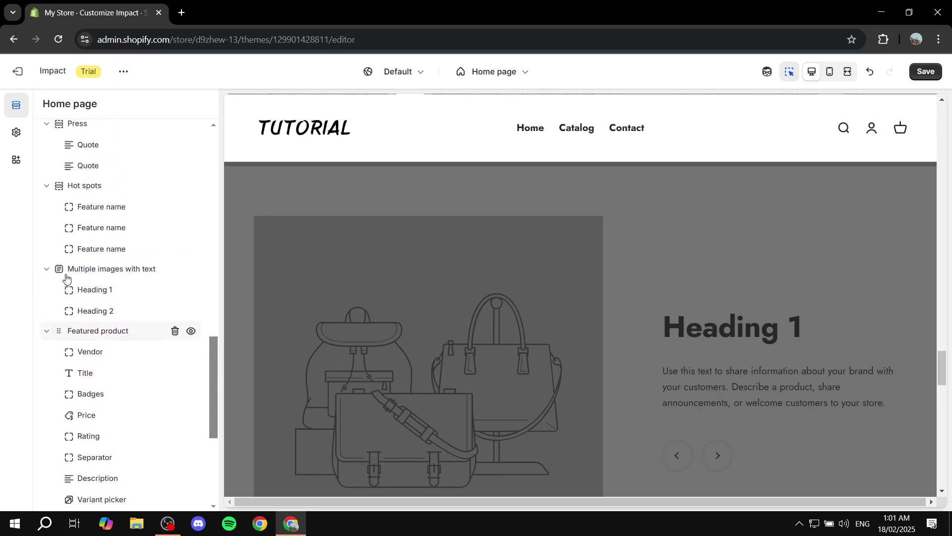
scroll(136, 280, up, 4)
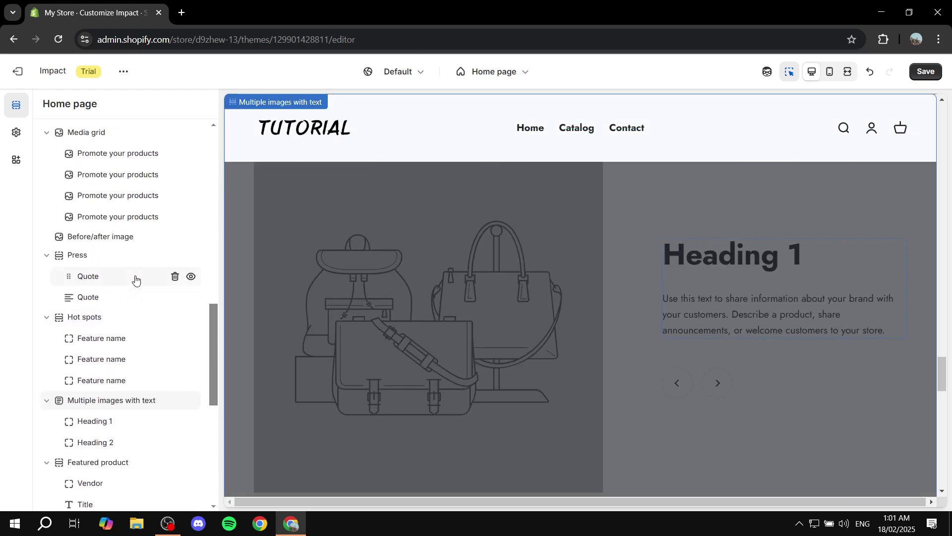
scroll(114, 248, up, 3)
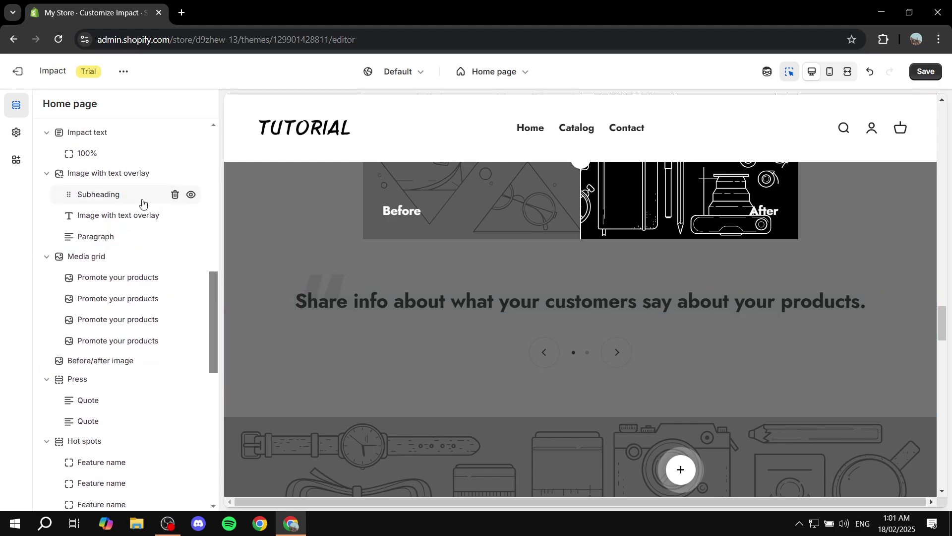
scroll(142, 204, up, 3)
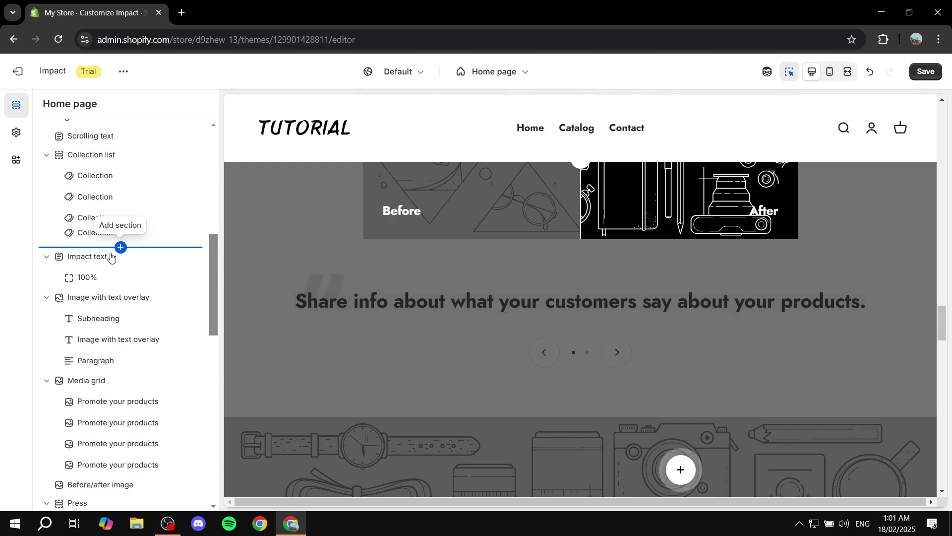
scroll(114, 253, up, 6)
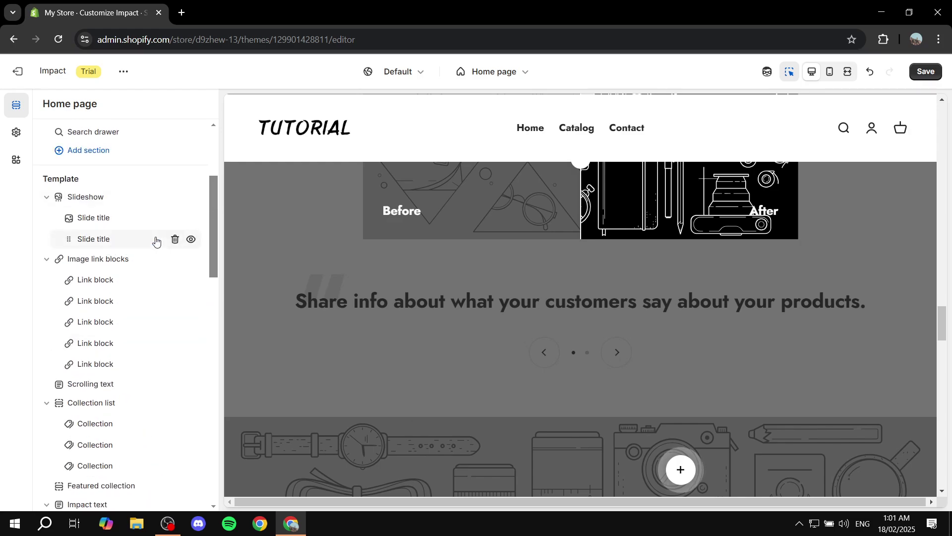
scroll(149, 248, down, 15)
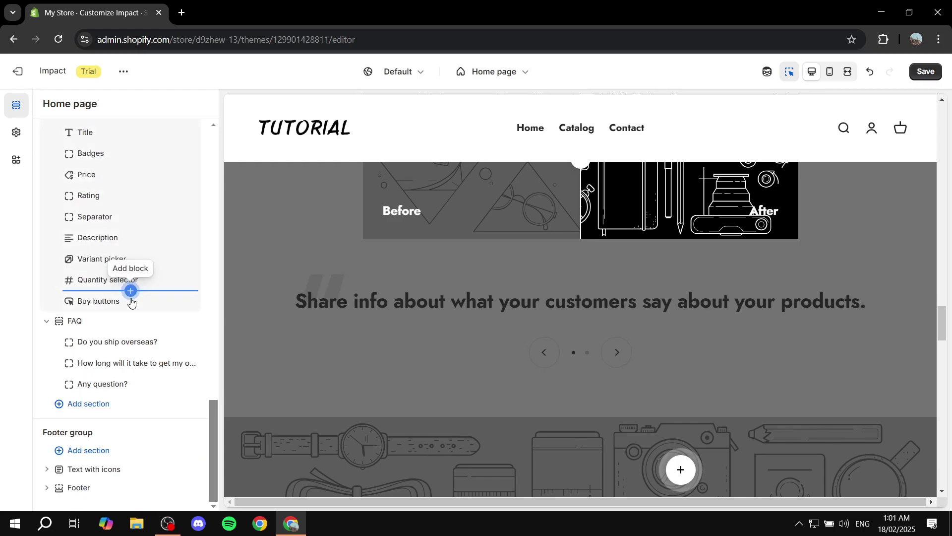
Examine the FAQ section's settings and expand its first two questions in the preview, collapsing each one again.
click(74, 313)
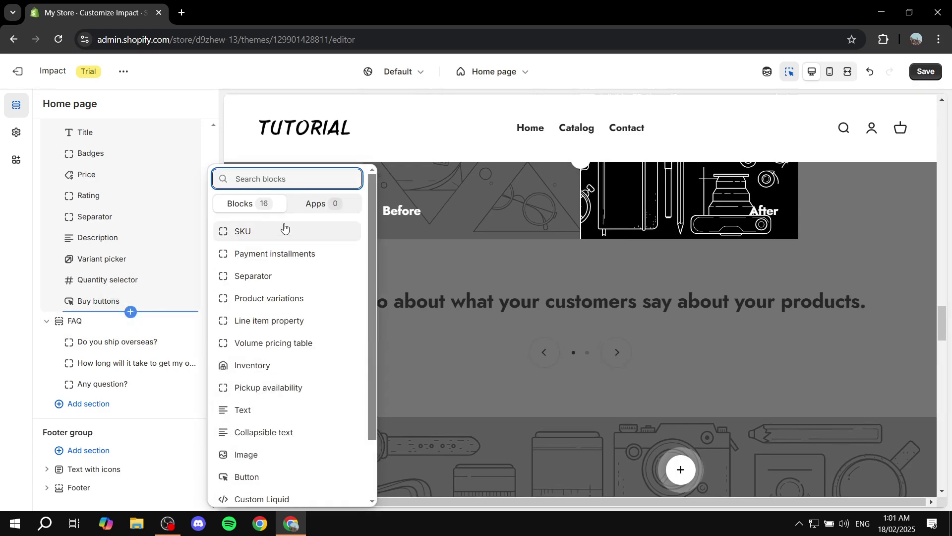
click(20, 318)
click(80, 321)
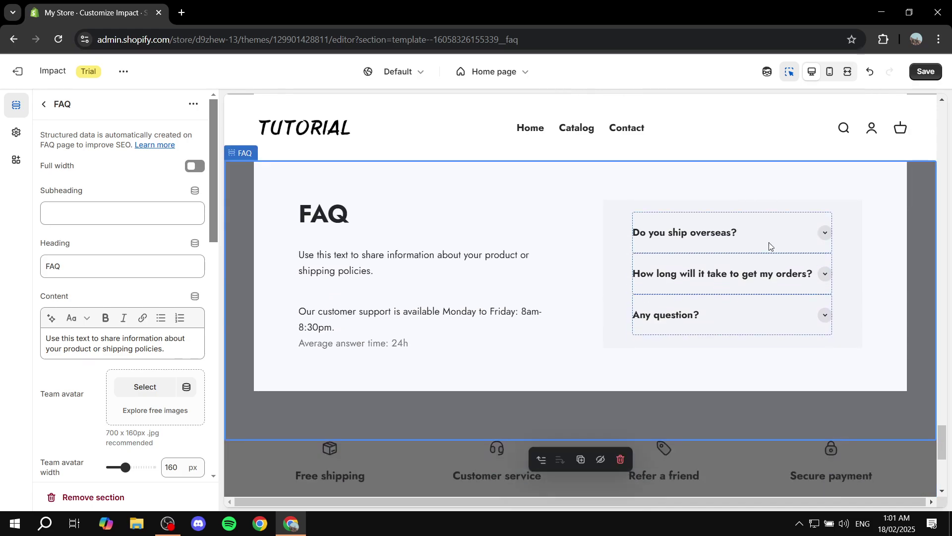
click(825, 233)
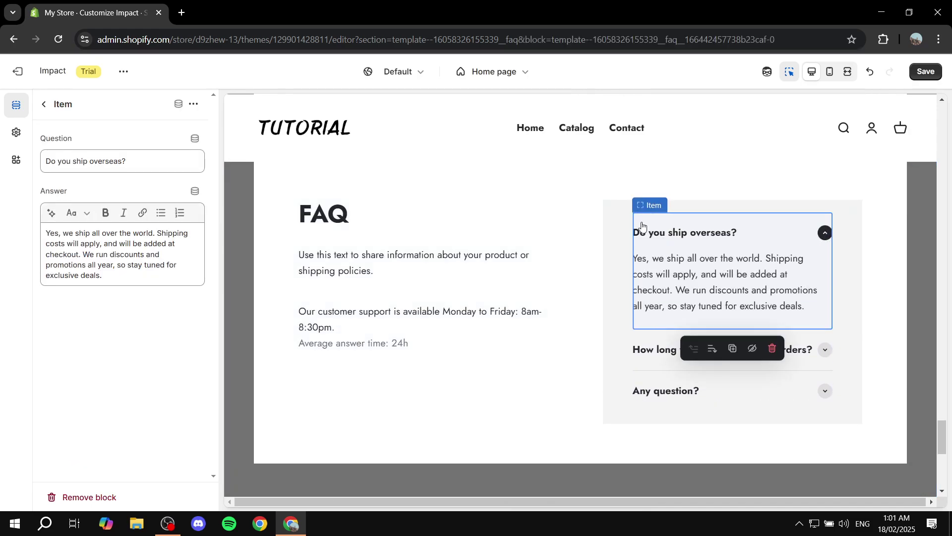
click(825, 232)
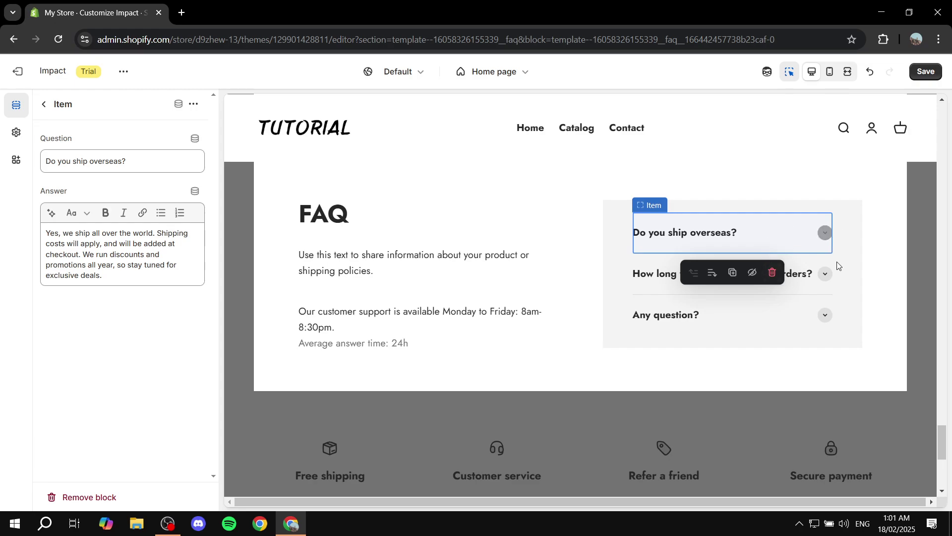
click(824, 274)
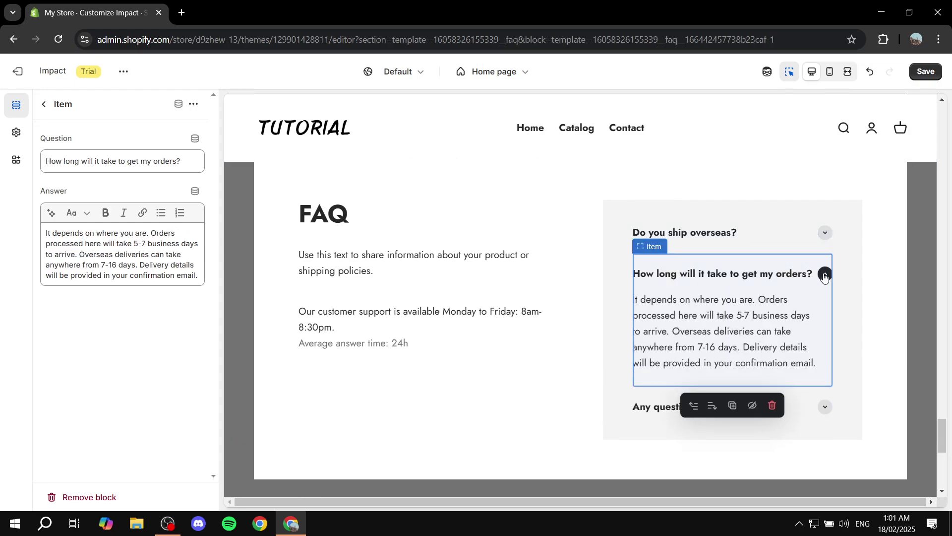
click(825, 275)
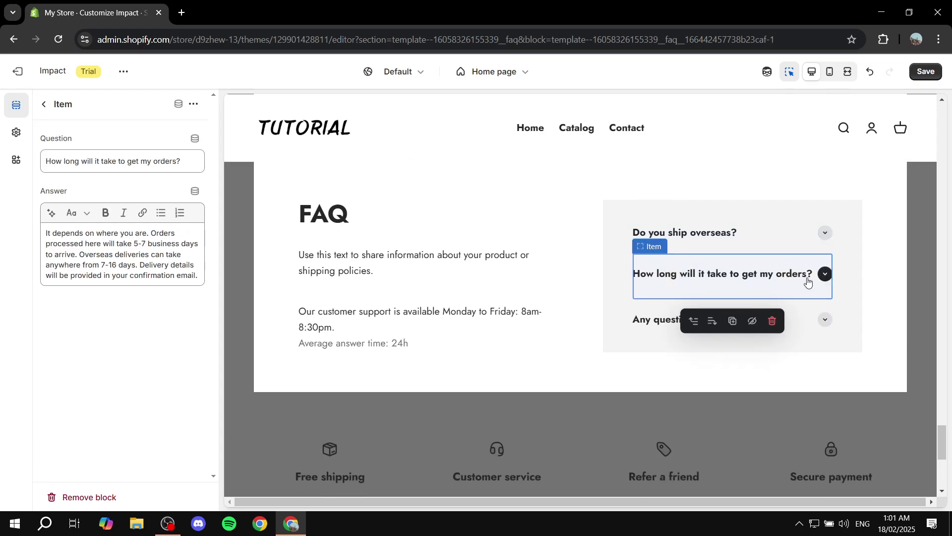
click(40, 106)
Browse the full list of addable template sections, loading the additional types twice and checking their previews, without adding one.
click(64, 404)
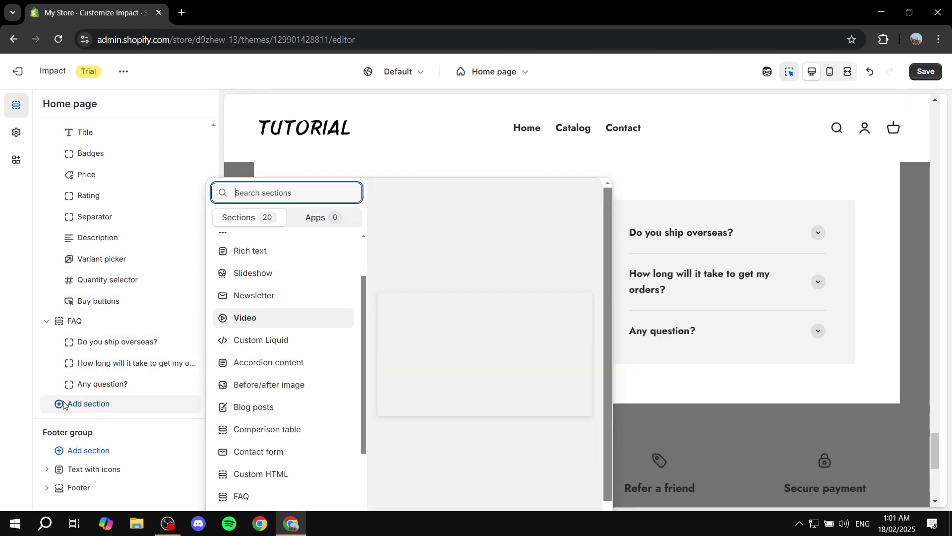
scroll(292, 308, down, 2)
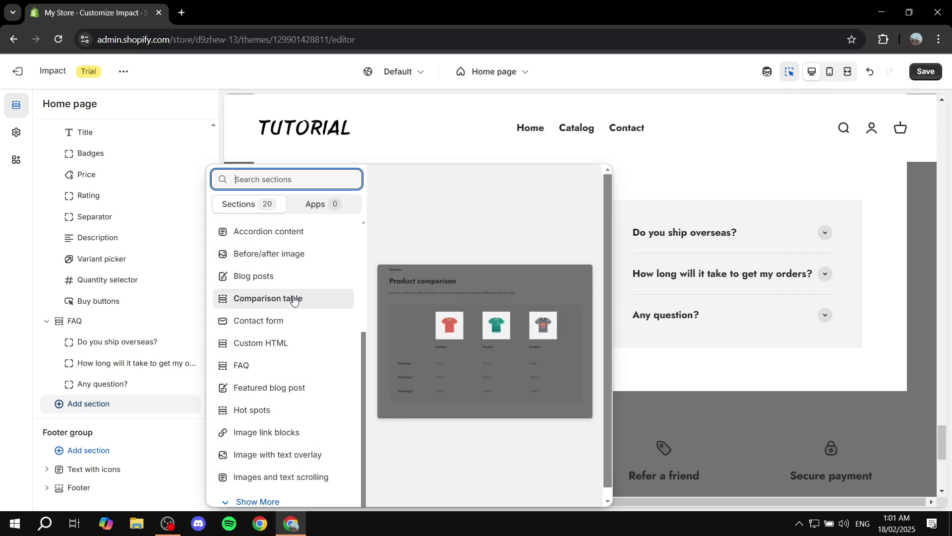
scroll(298, 300, up, 1)
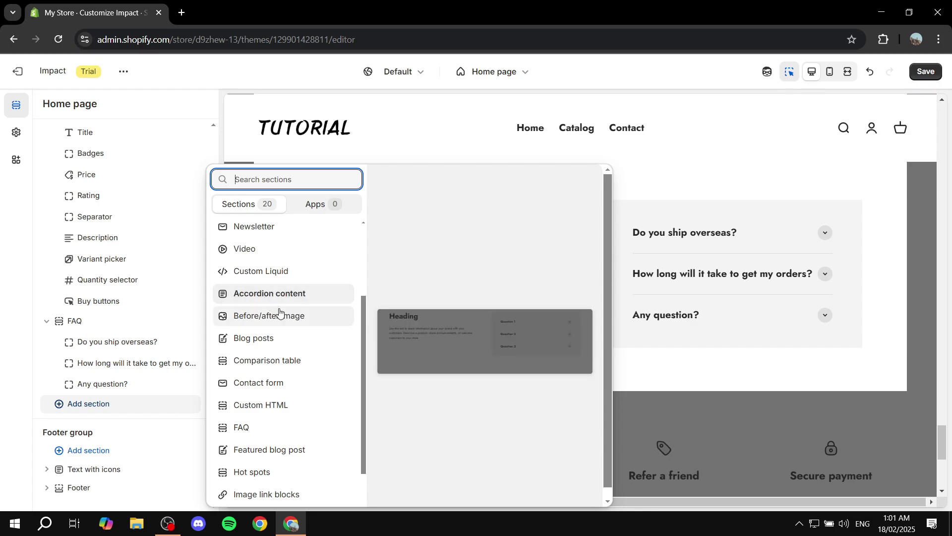
scroll(259, 282, down, 1)
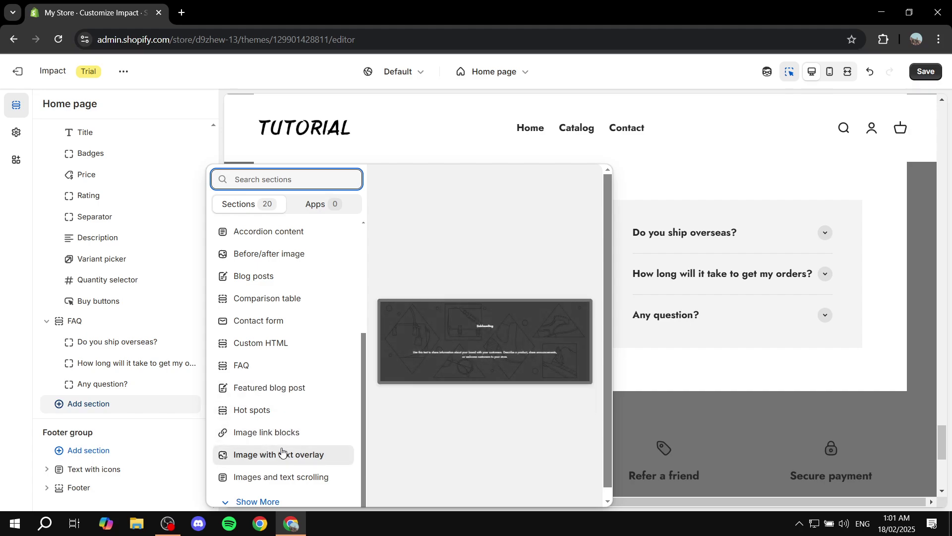
scroll(281, 452, down, 1)
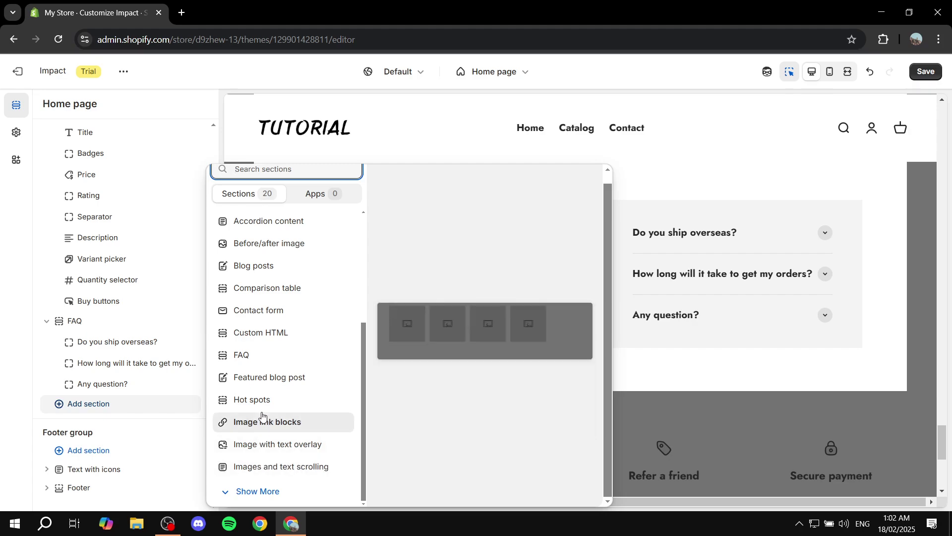
click(259, 492)
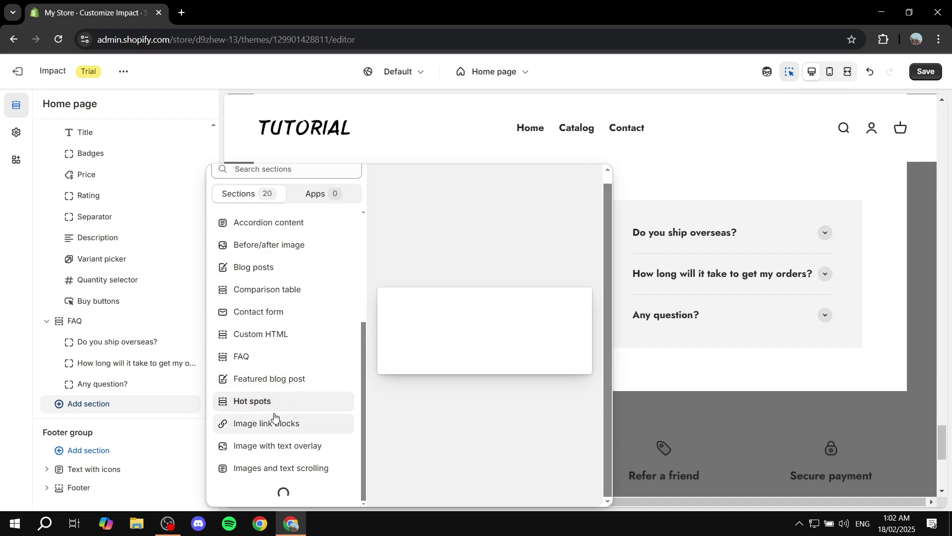
scroll(276, 411, down, 5)
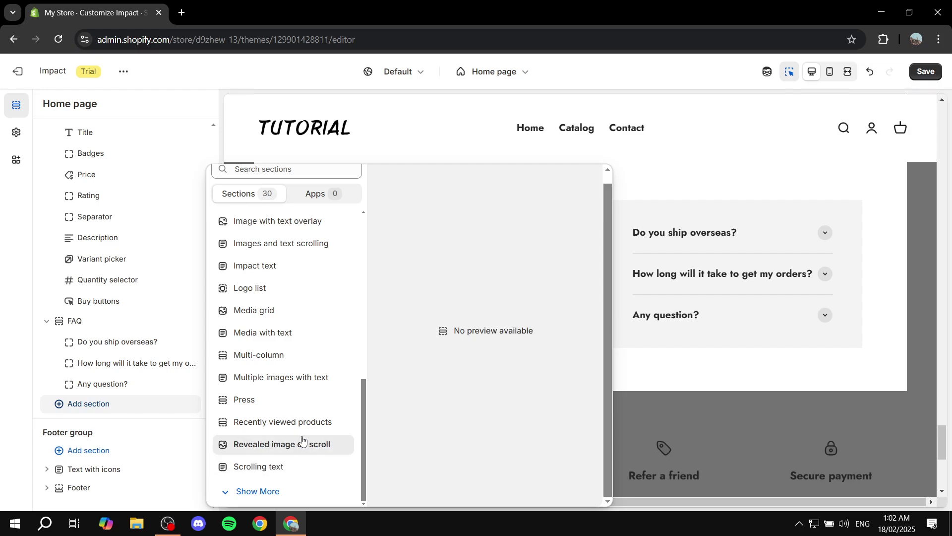
click(263, 492)
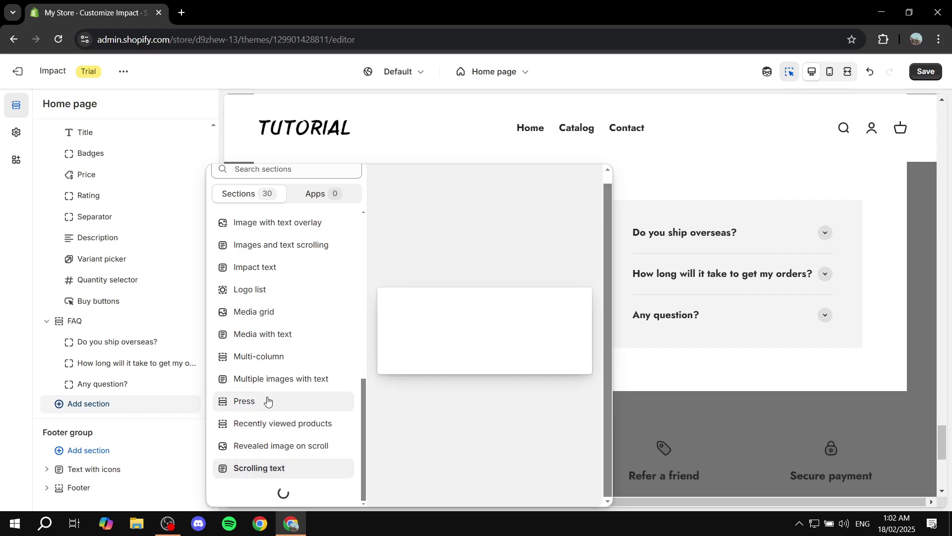
scroll(270, 383, down, 2)
scroll(271, 379, up, 10)
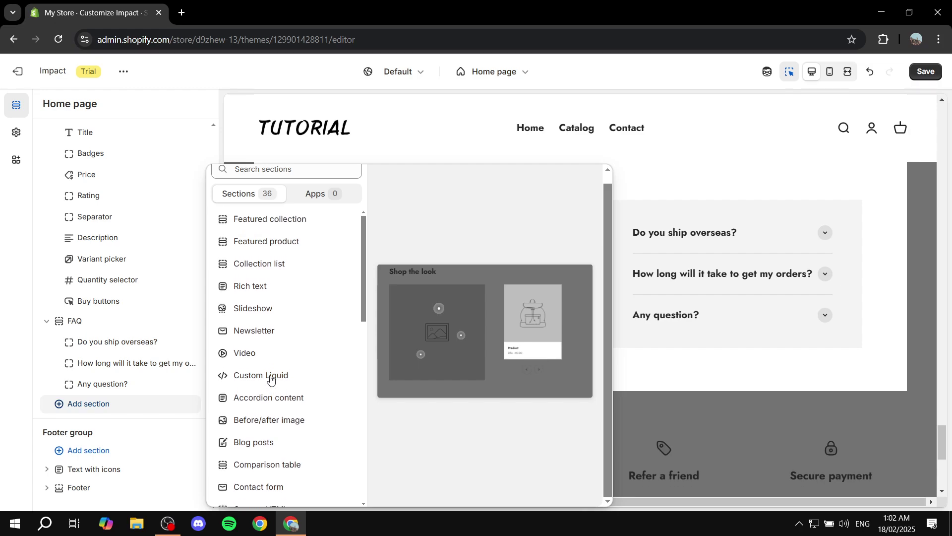
click(767, 383)
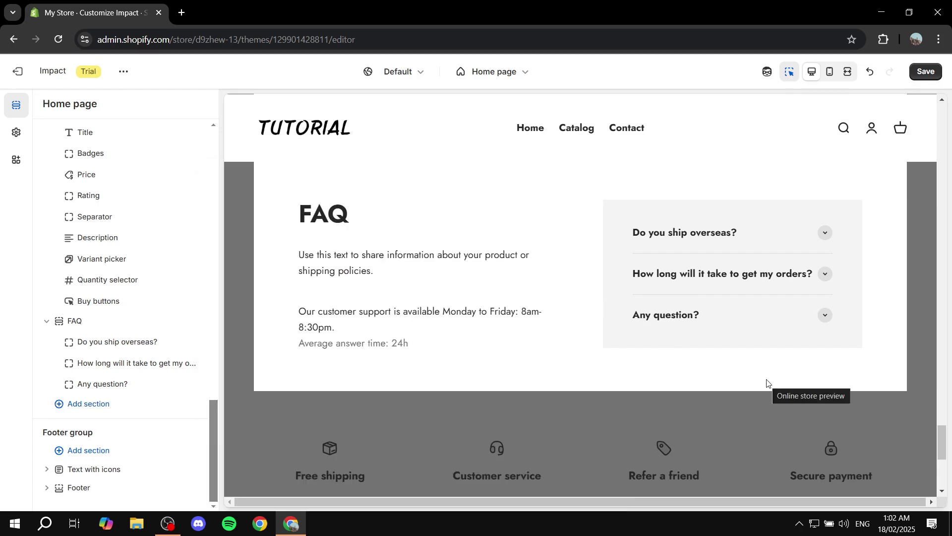
Review the Home page preview from the FAQ section back up to the slideshow and announcement bar.
scroll(764, 384, up, 10)
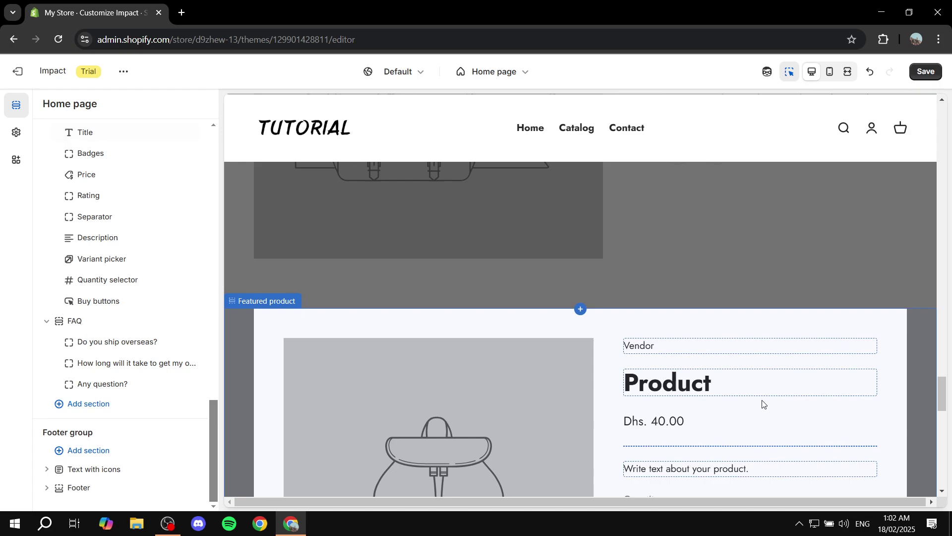
scroll(755, 420, up, 5)
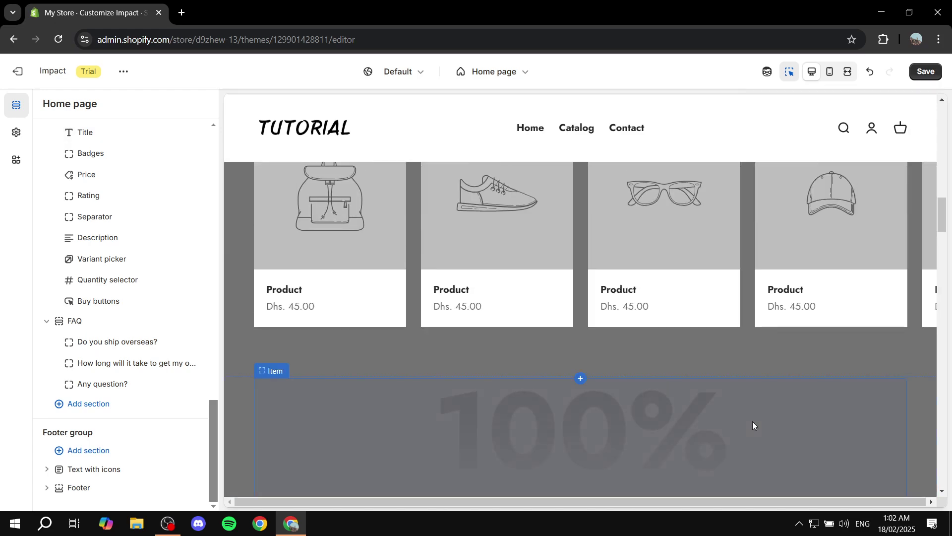
scroll(751, 422, up, 10)
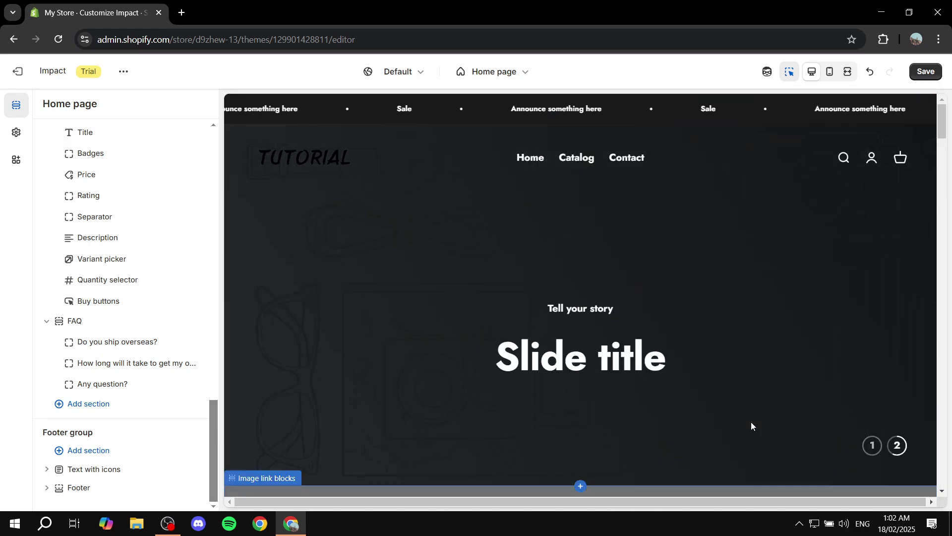